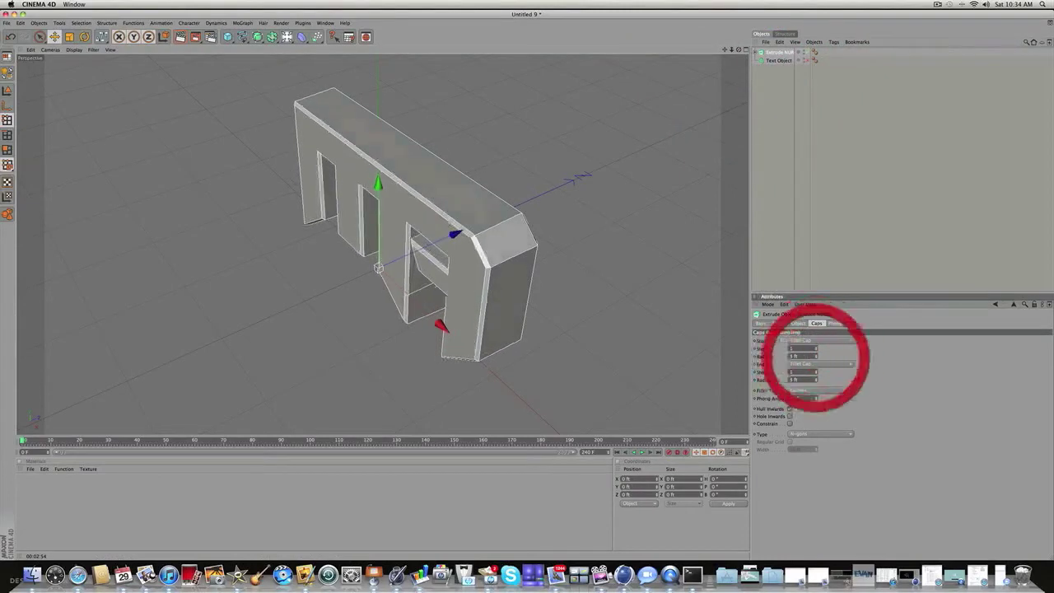
Step: Set the extruded logo's end-cap fillet radius to 2 ft and inspect the bevel from an angle and from the front
left_click(815, 380)
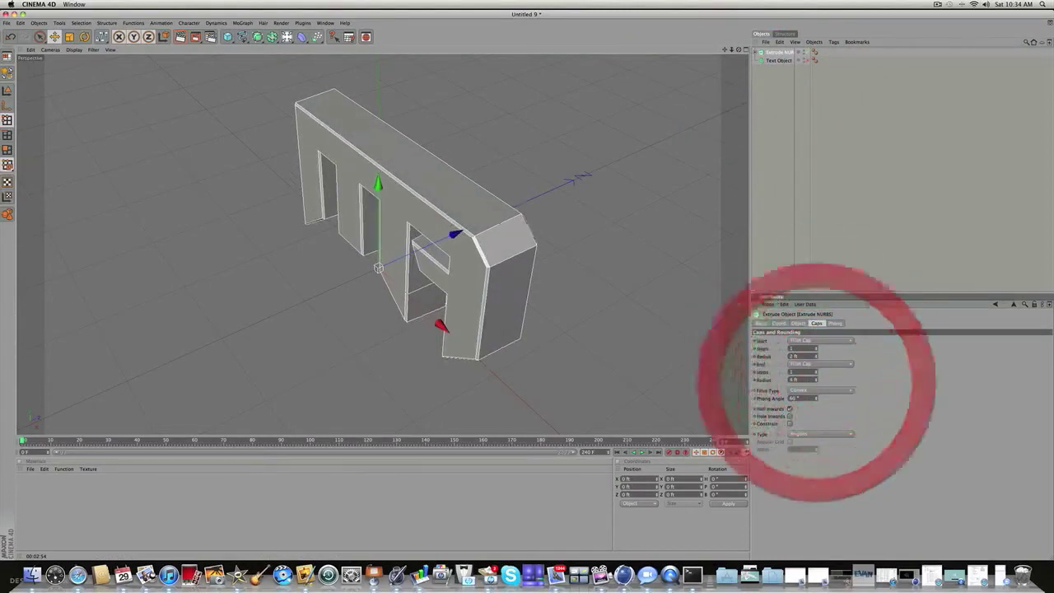
left_click(835, 259)
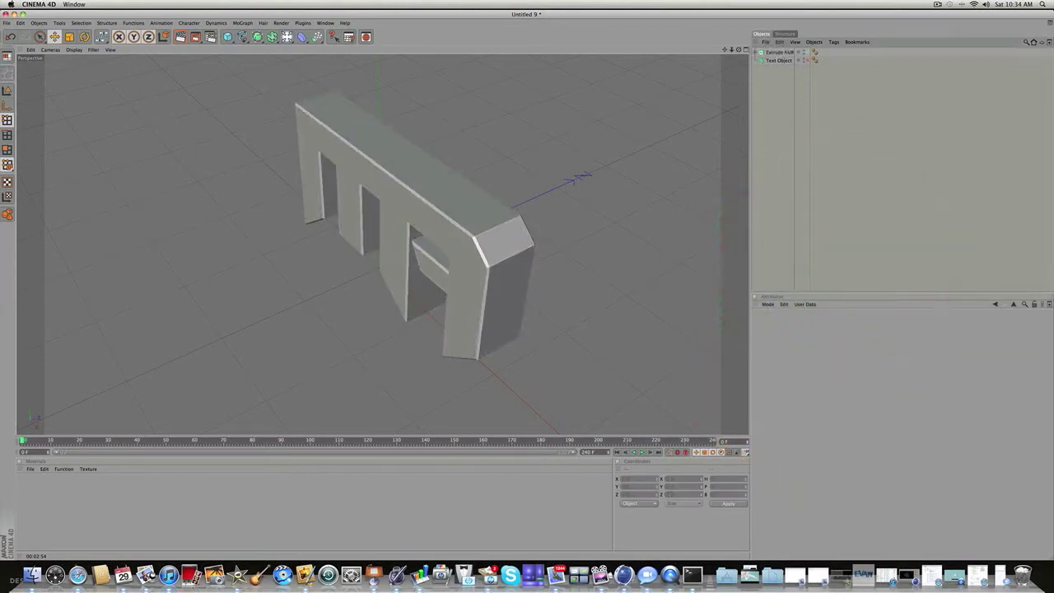
left_click_drag(738, 50, 856, 8)
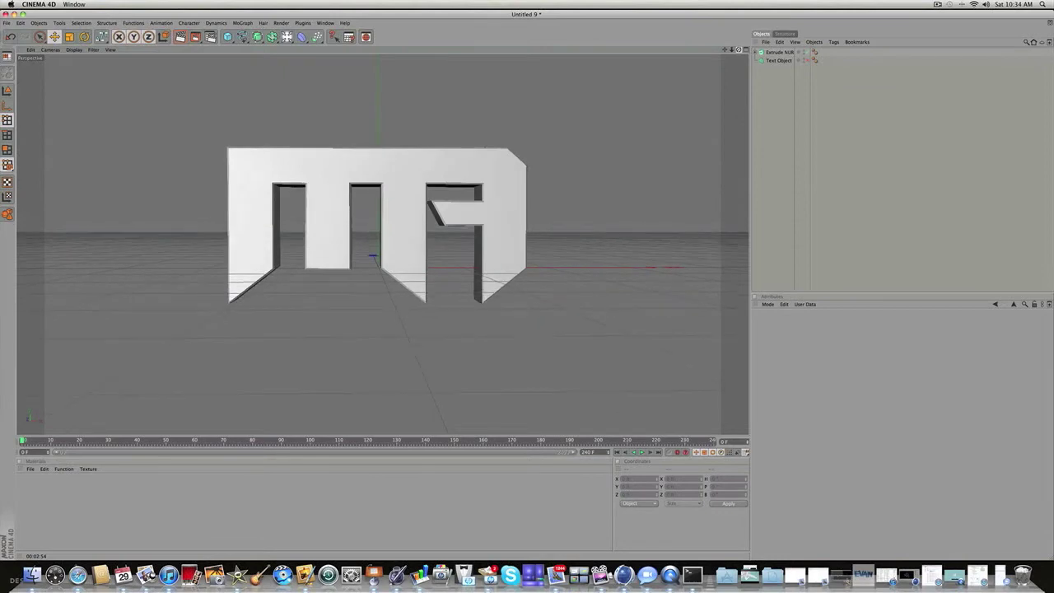
left_click_drag(738, 50, 673, 125)
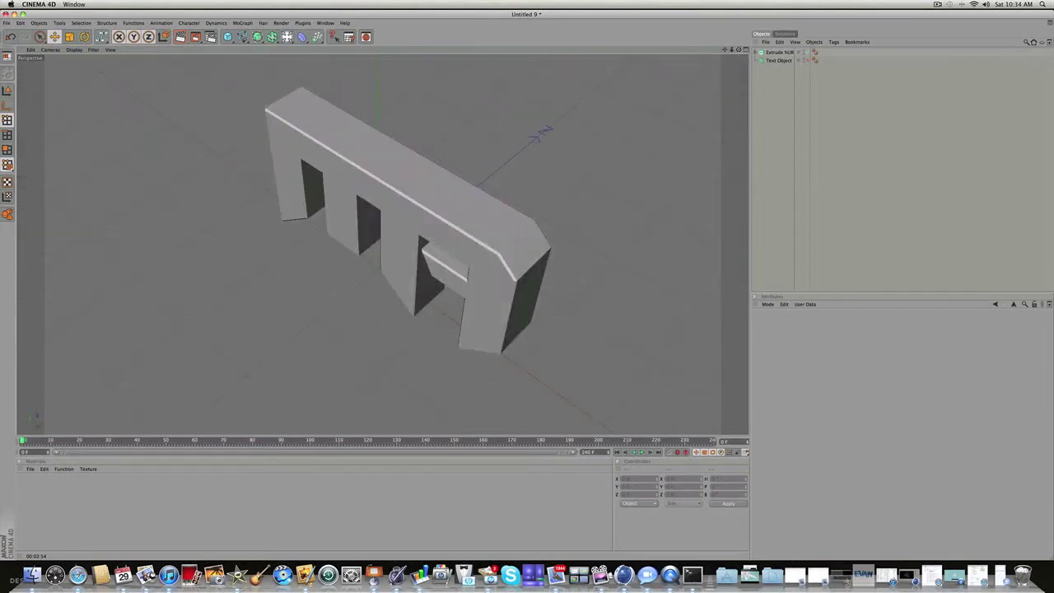
mouse_move(738, 50)
left_mouse_down()
mouse_move(805, 8)
mouse_move(735, 54)
left_mouse_up()
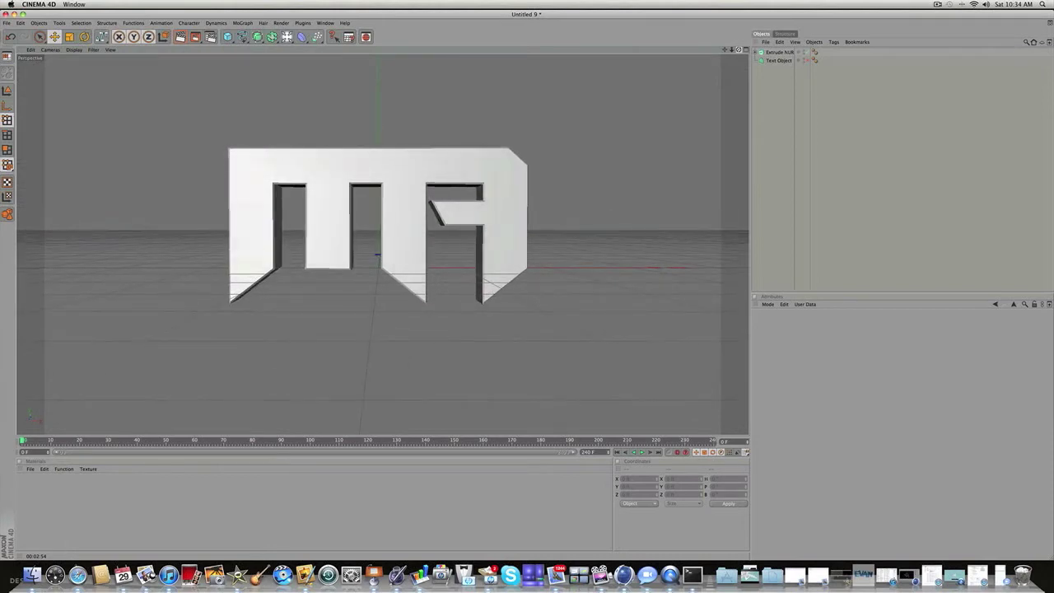
Step: Add a camera matching the front framing of the logo and record its keyframes at frames 0 and 240
left_click_drag(287, 227, 287, 222, "alt")
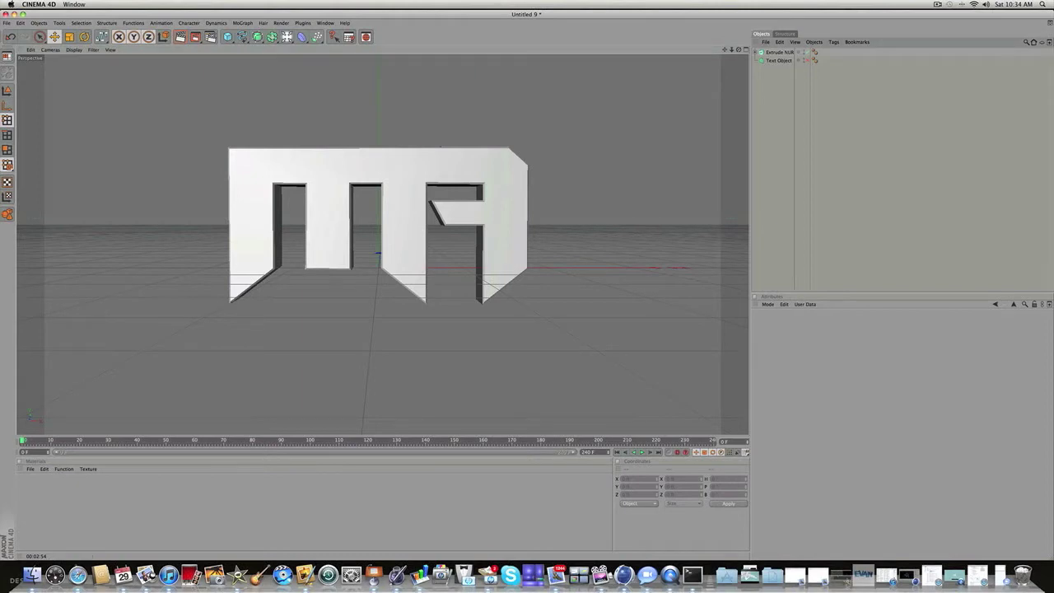
left_click_drag(287, 36, 429, 62)
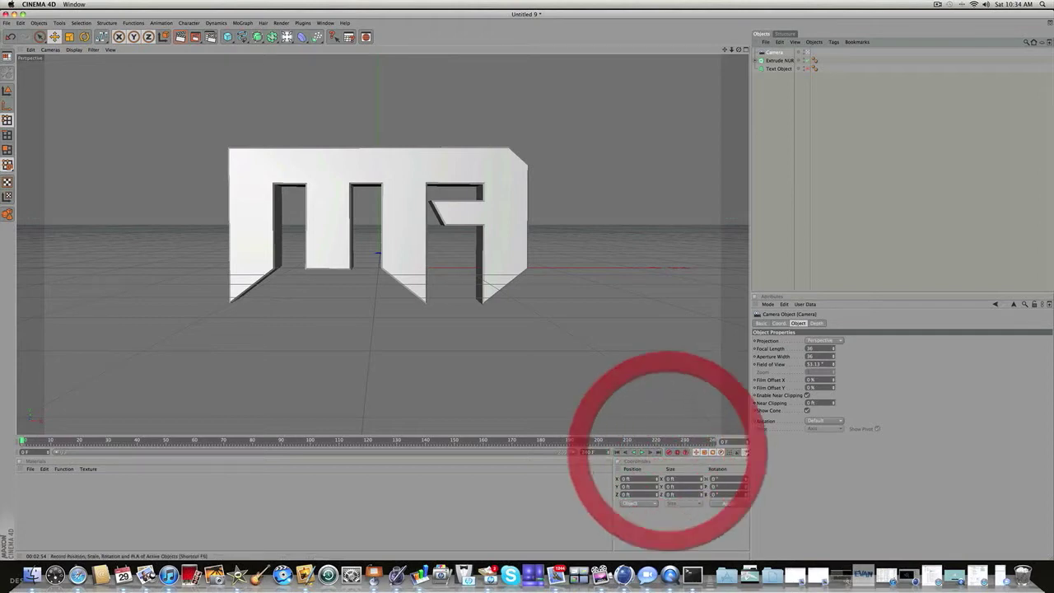
left_click_drag(683, 440, 775, 442)
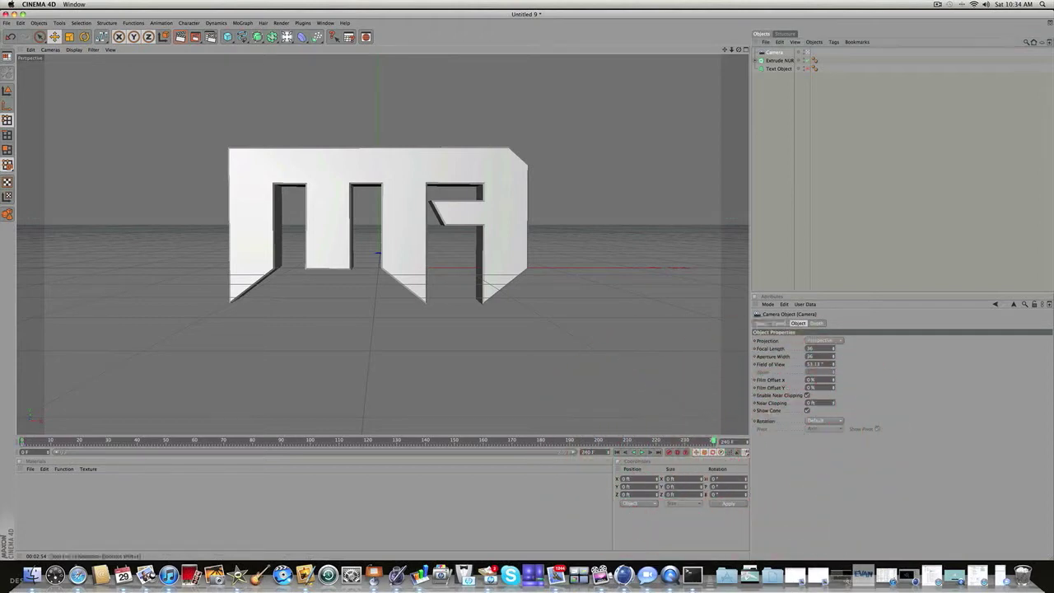
left_click(668, 452)
left_click(906, 216)
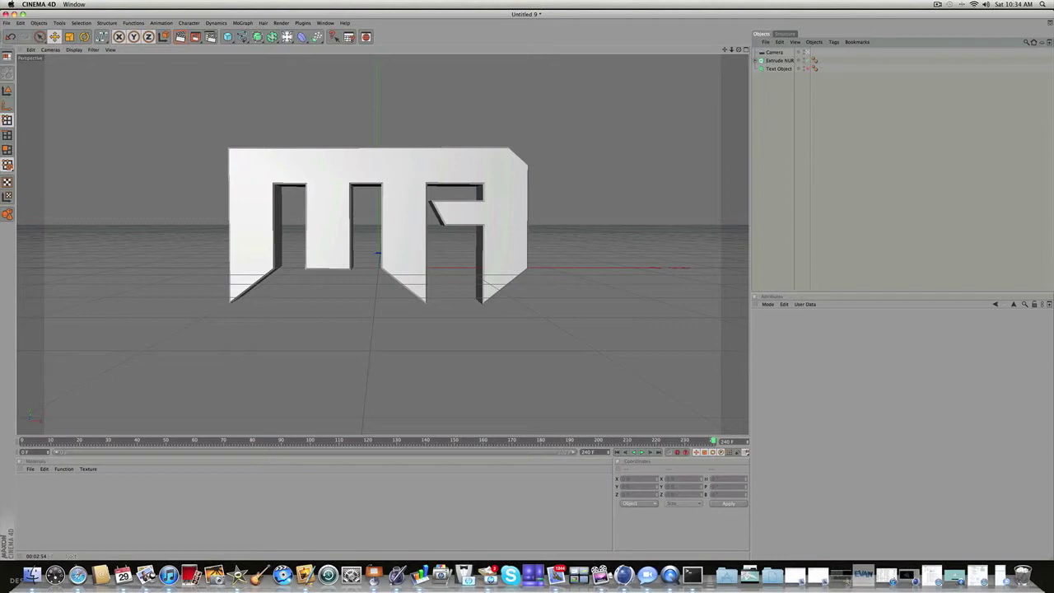
Step: Check the camera framing by orbiting away from the logo and jumping to frames 133 and 87
left_click_drag(382, 244, 255, 247, "alt")
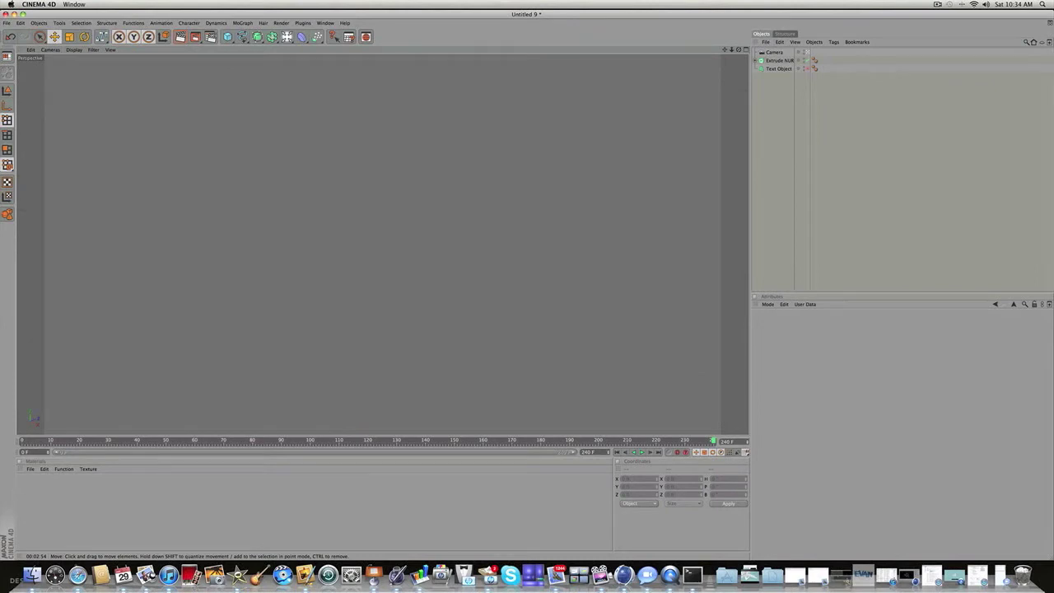
left_click(404, 440)
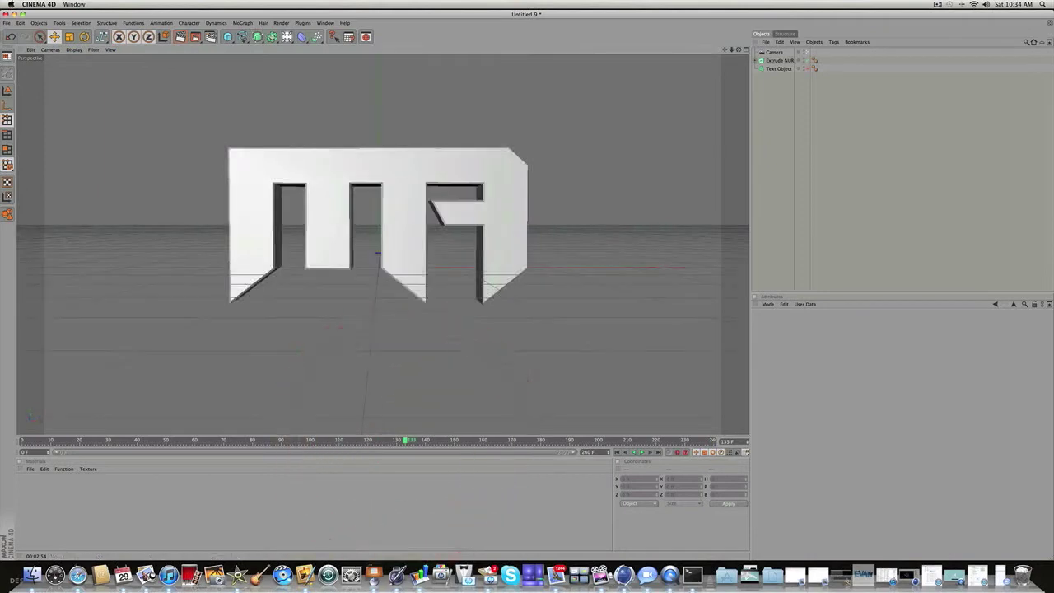
left_click_drag(382, 244, 296, 279, "alt")
scroll(381, 245, "down", 8)
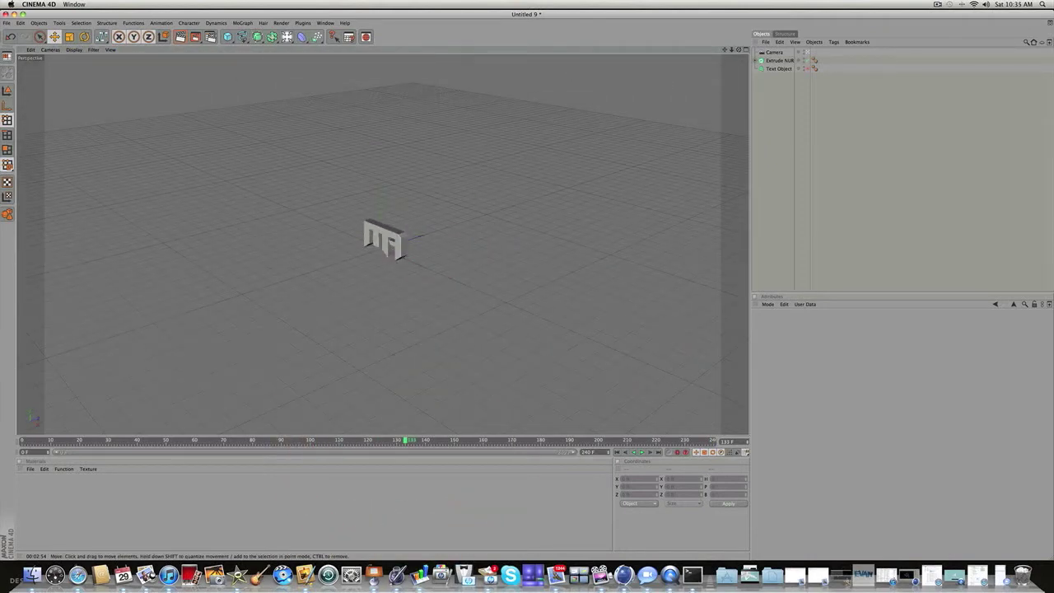
left_click(273, 441)
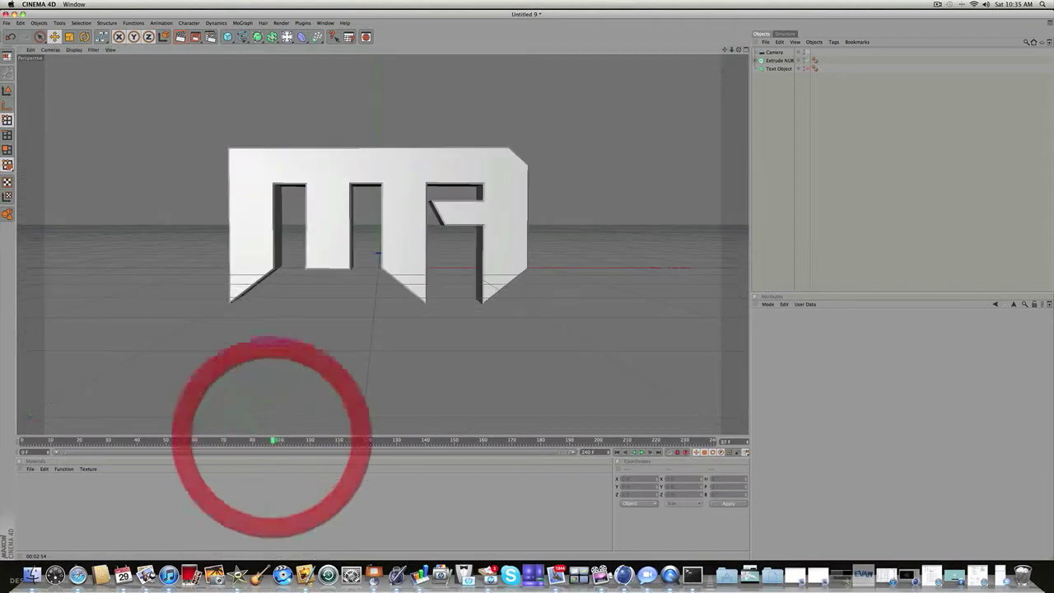
left_click(862, 172)
left_click(778, 60)
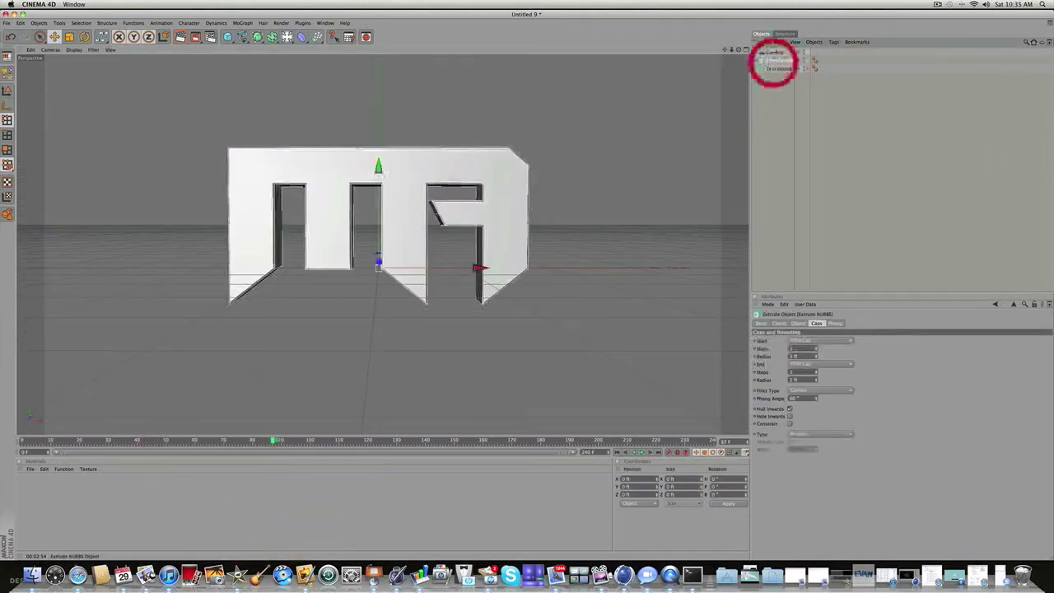
left_click(775, 93)
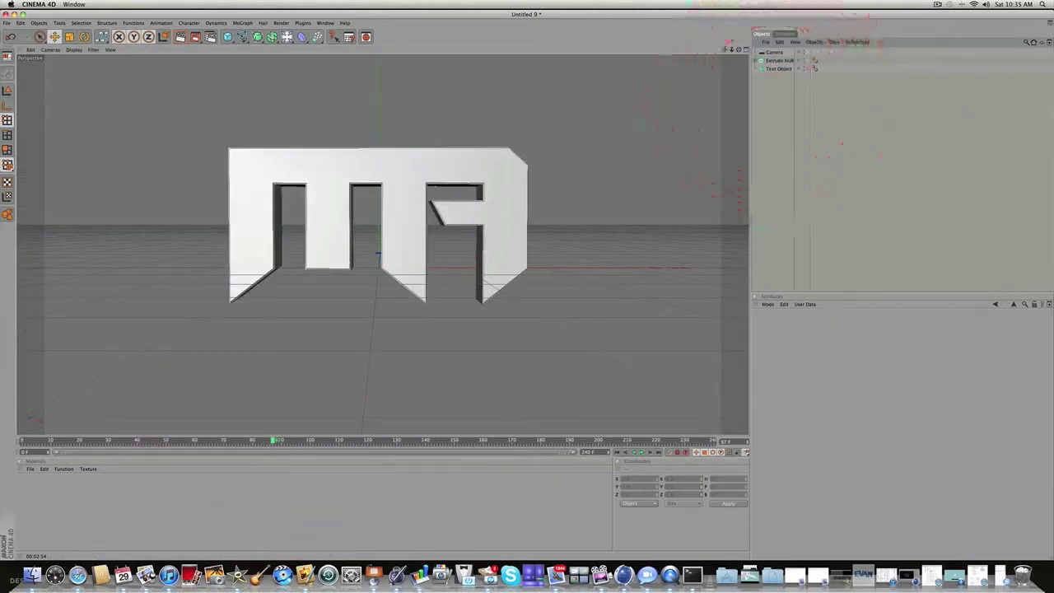
left_click(778, 60)
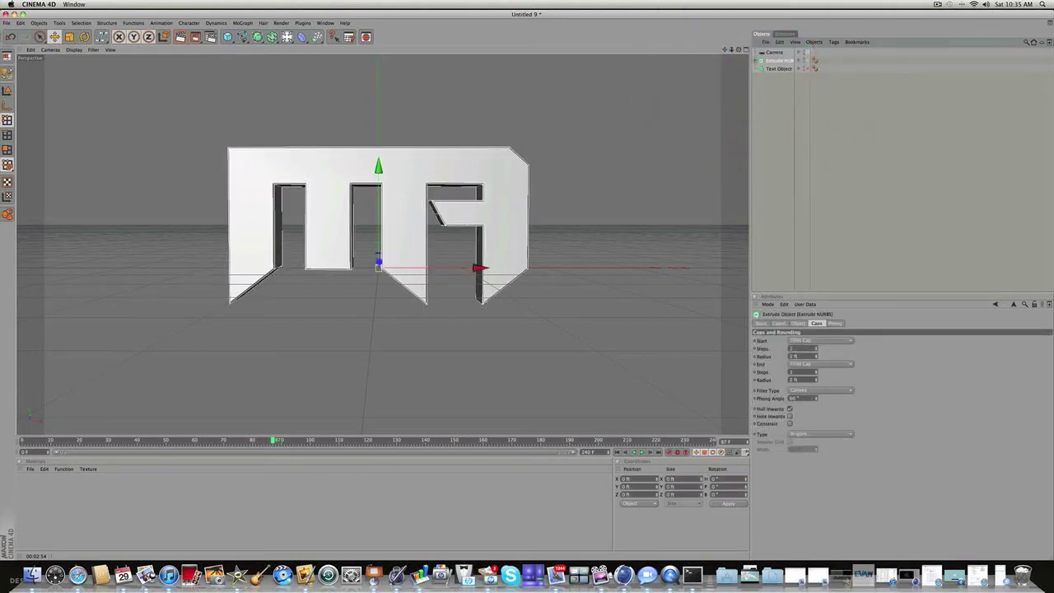
left_click(738, 50)
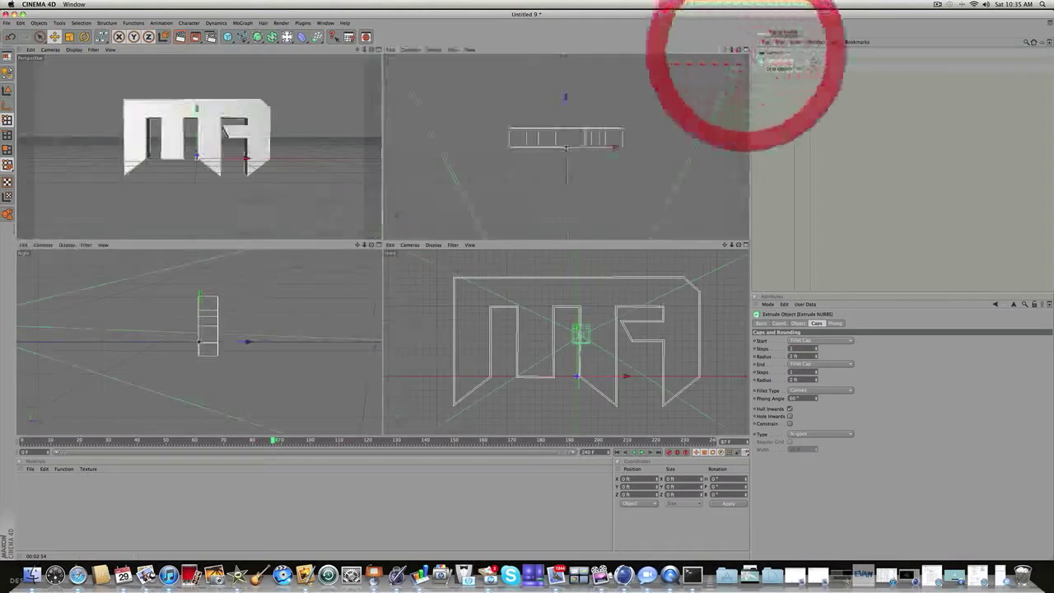
left_click(782, 77)
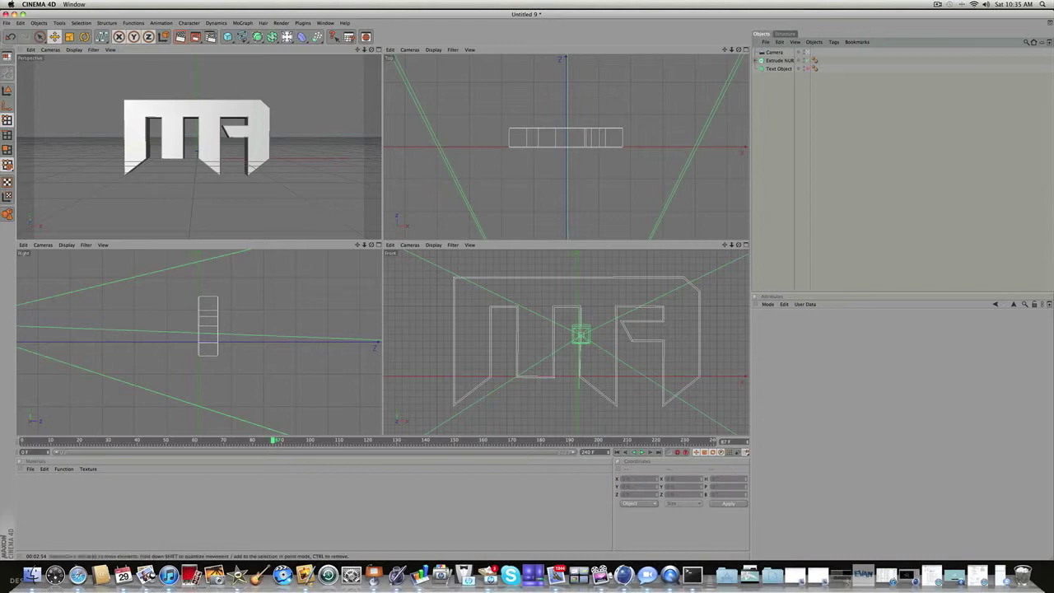
left_click(378, 48)
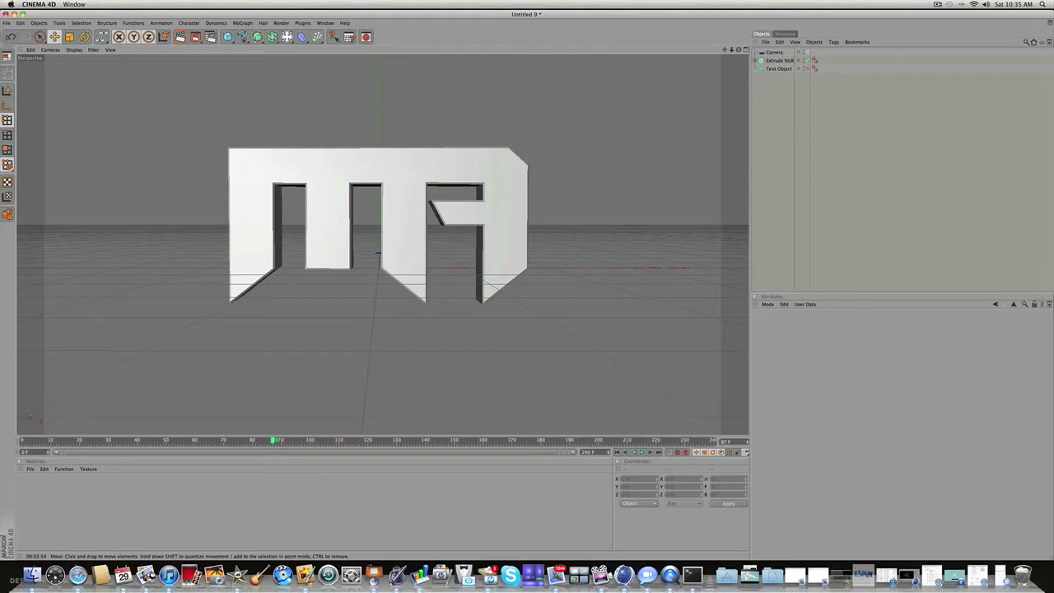
Step: In a full-size Front view, start a Bezier spline just outside the logo, along its top edge and around the chamfered corner
left_click(741, 50)
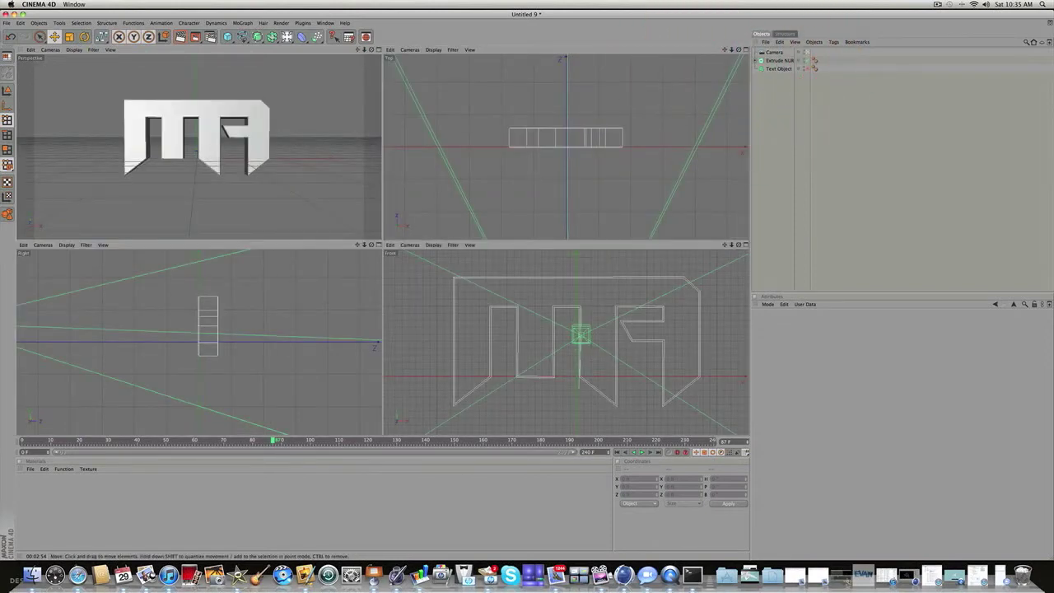
left_click(745, 245)
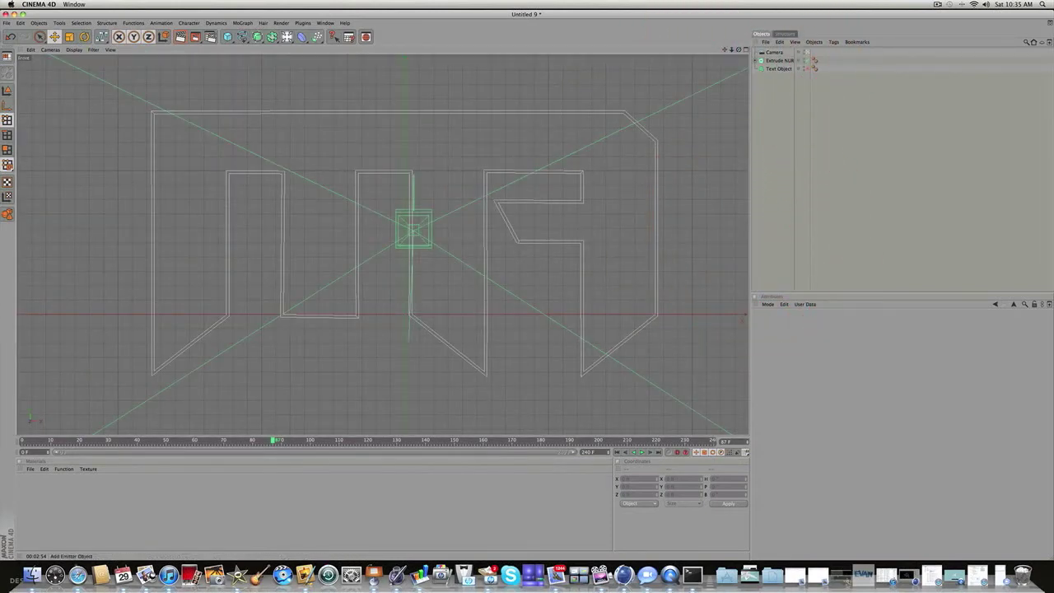
left_click_drag(240, 35, 327, 41)
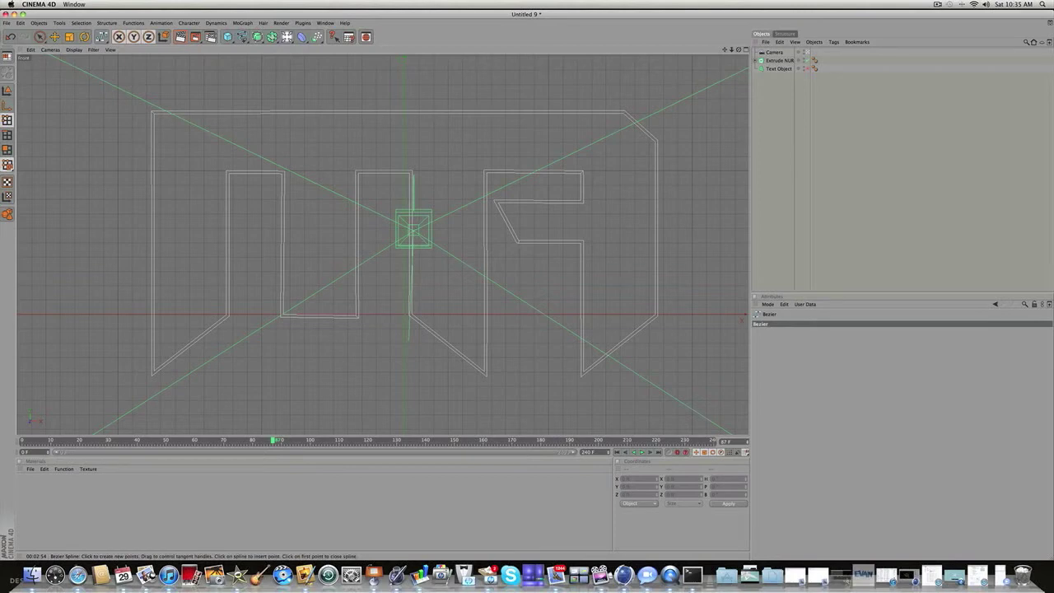
left_click(136, 101)
left_click_drag(632, 101, 731, 101)
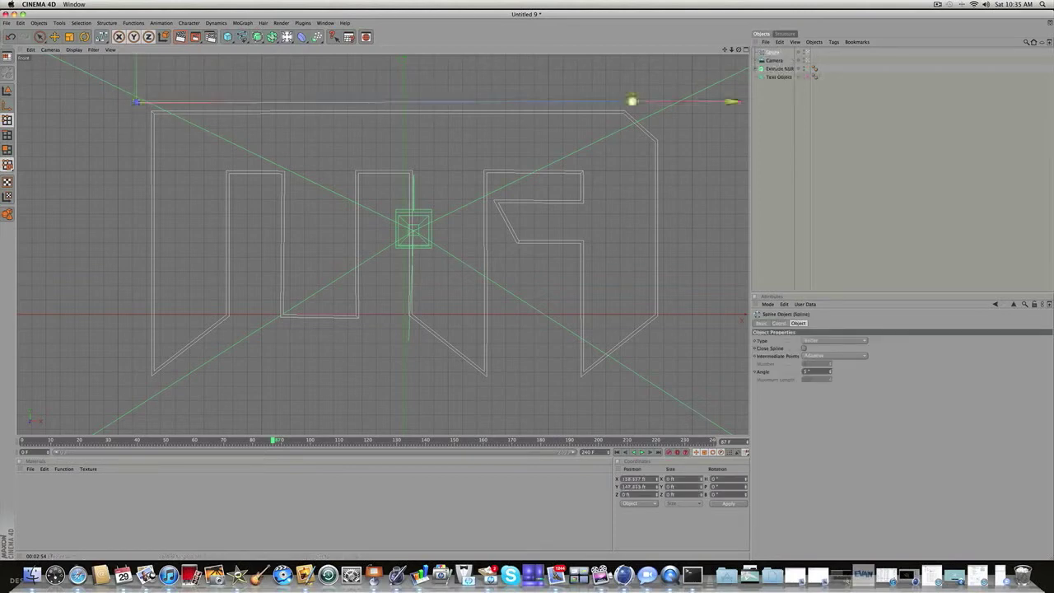
left_click(665, 133)
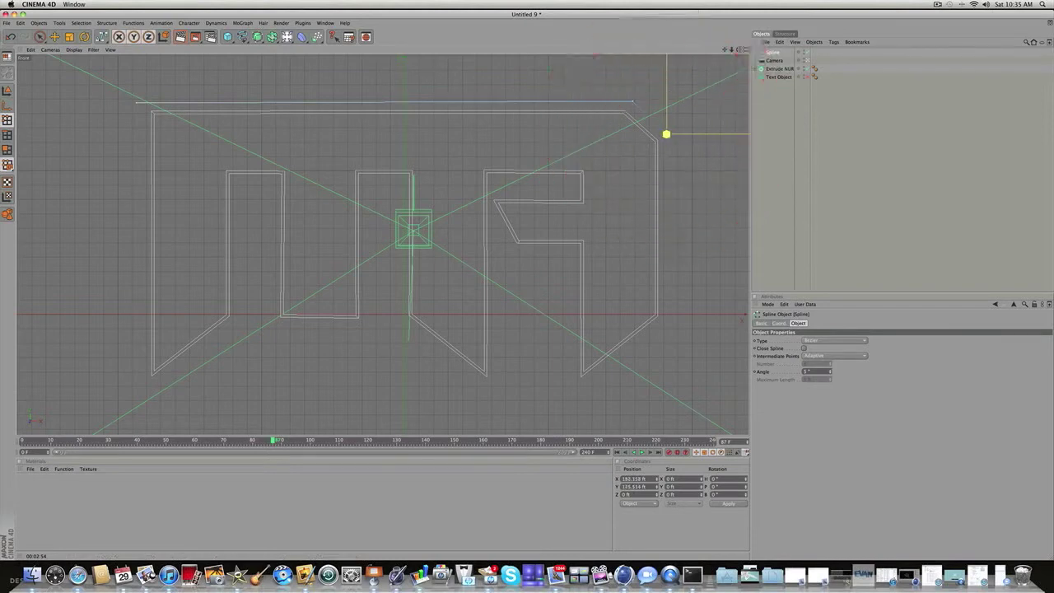
left_click_drag(665, 134, 670, 134)
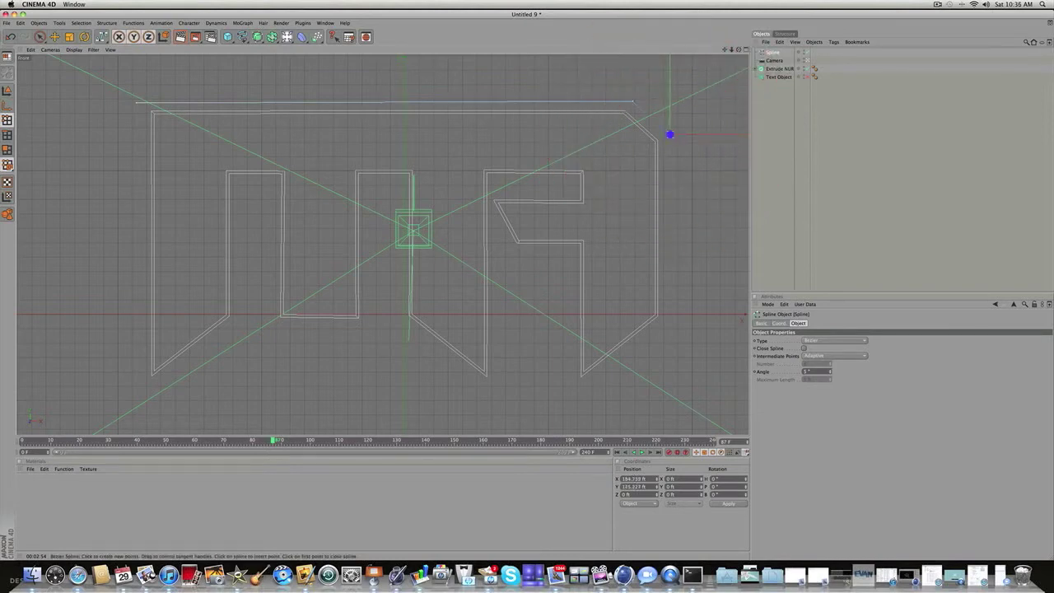
Step: Continue the spline down the logo's right side, around the A's pointed right leg and along the underside of its crossbar
left_click(668, 318)
left_click_drag(576, 391, 572, 398)
left_click(571, 257)
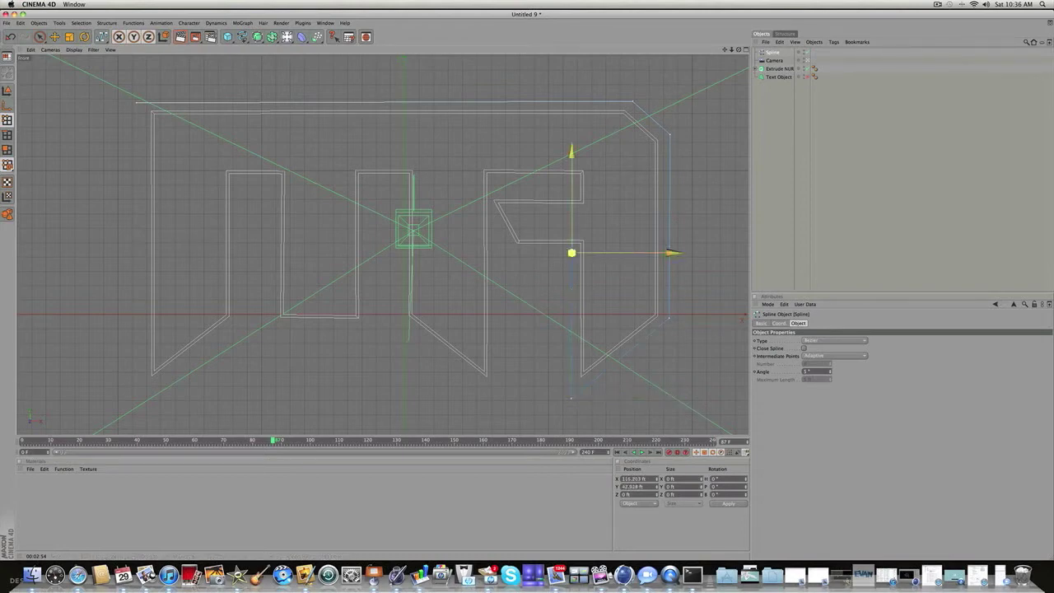
left_click(519, 256)
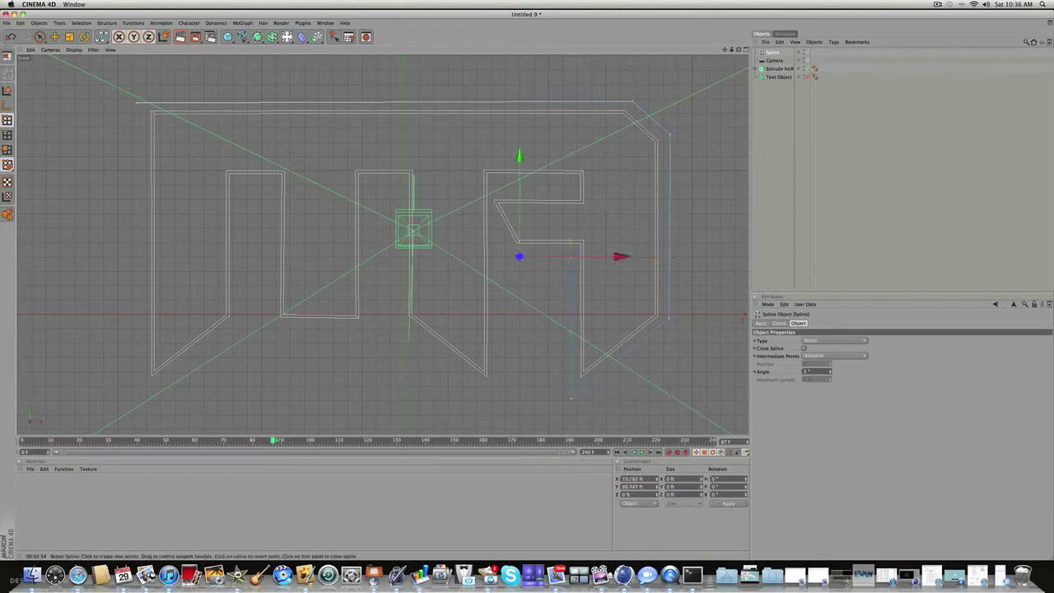
left_click_drag(520, 256, 519, 256)
left_click(500, 238)
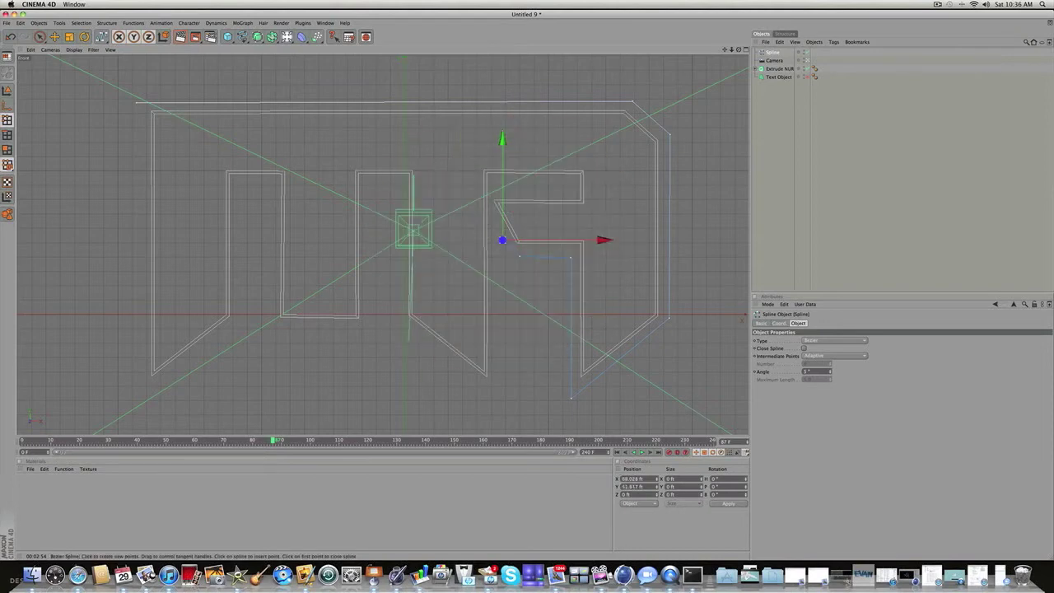
scroll(500, 238, "up", 1)
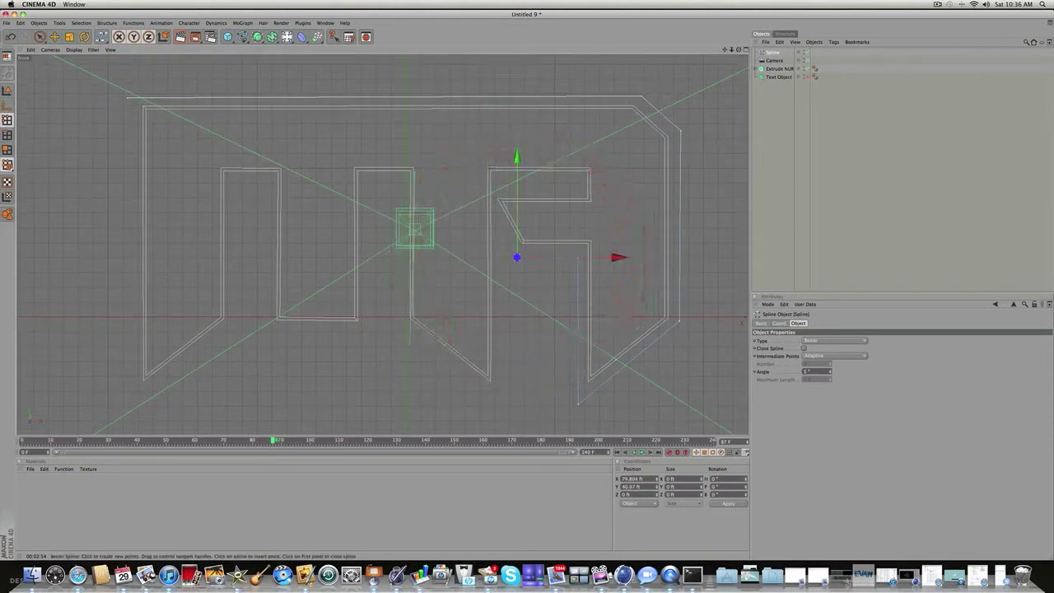
left_click(503, 241)
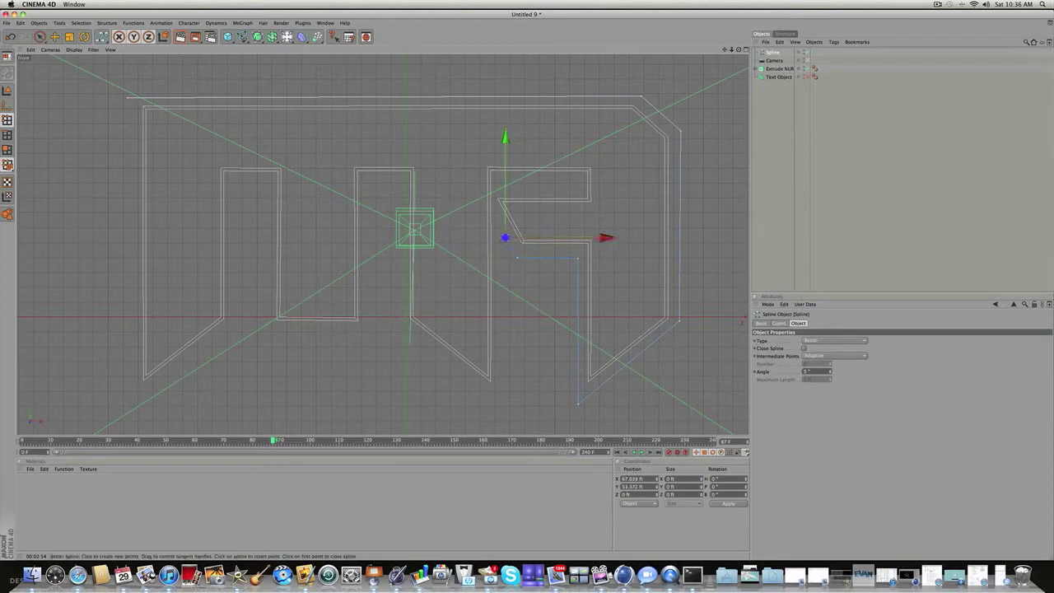
Step: Continue the spline down the inner side of the A's left leg, around its pointed tip and up to the adjoining gap's lower corner
left_click_drag(505, 238, 505, 402)
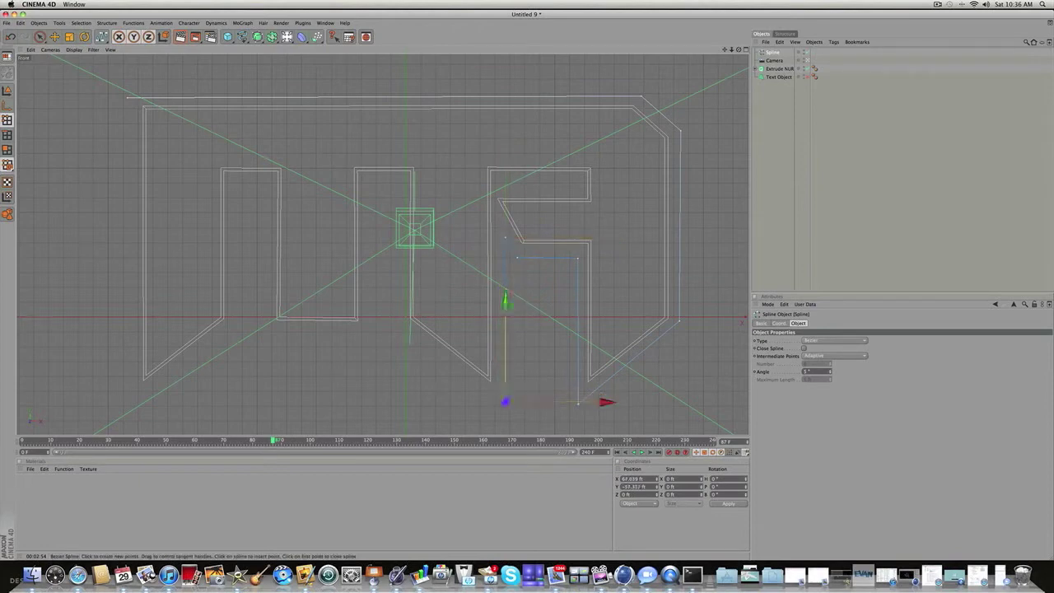
left_click(395, 322)
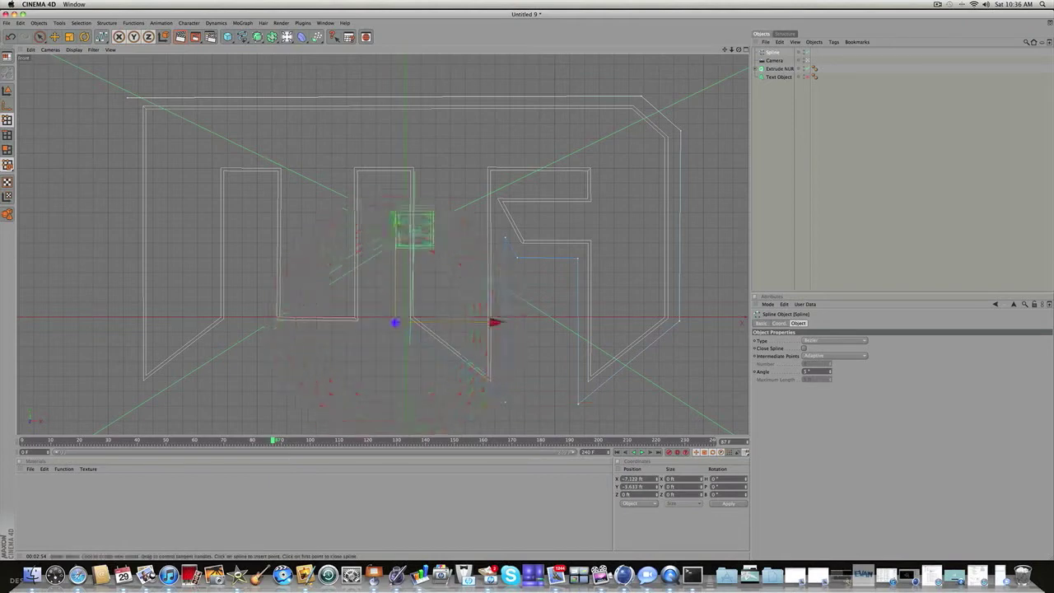
key("super+z")
left_click_drag(505, 401, 505, 411)
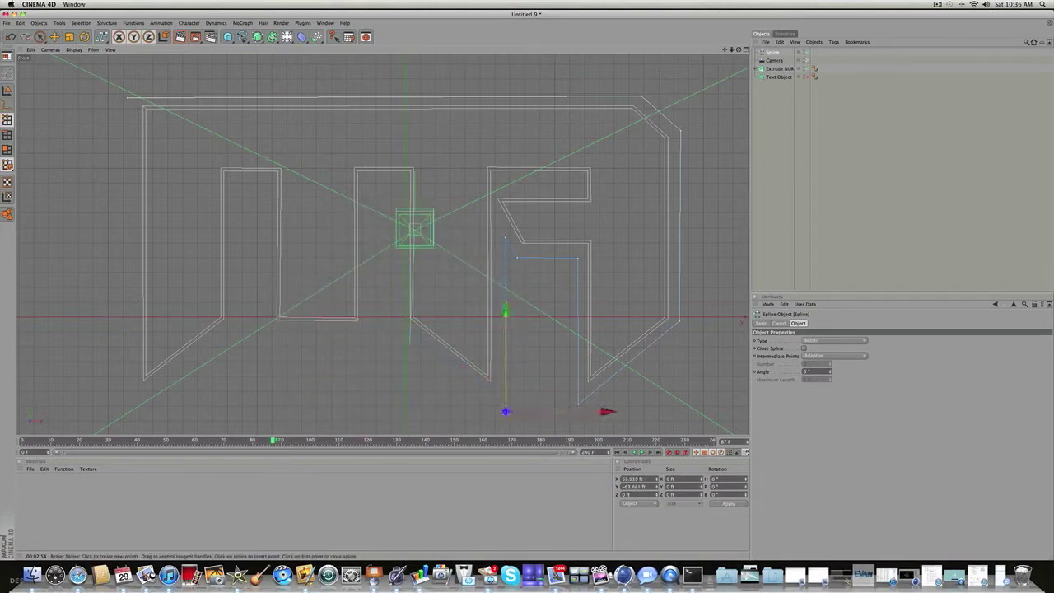
left_click(397, 323)
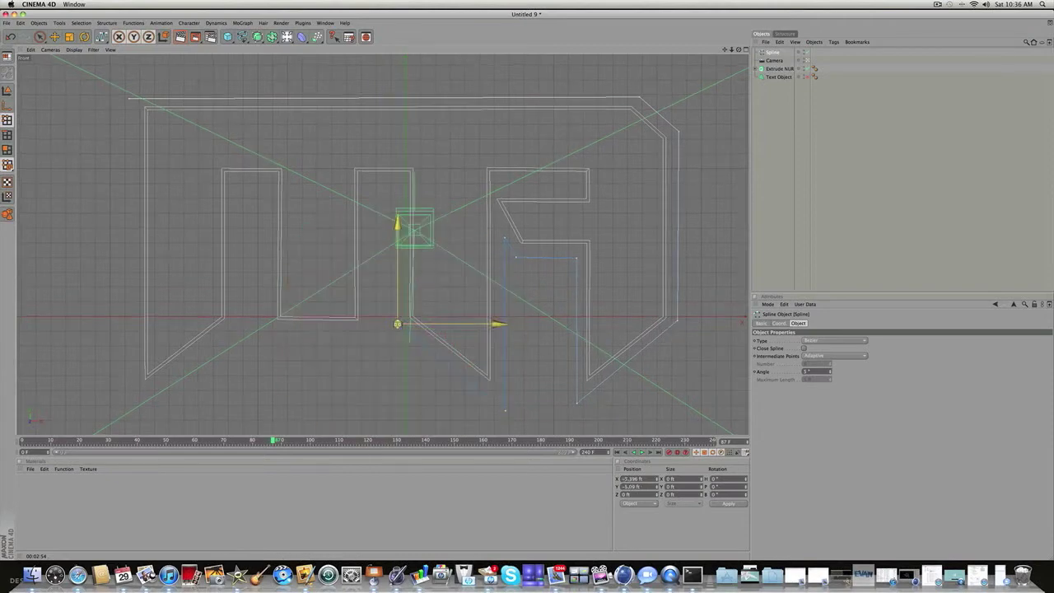
Step: Trace the spline through the M's right gap, under its middle leg and up to the top of its left gap
left_click_drag(398, 182, 369, 183)
left_click(364, 325)
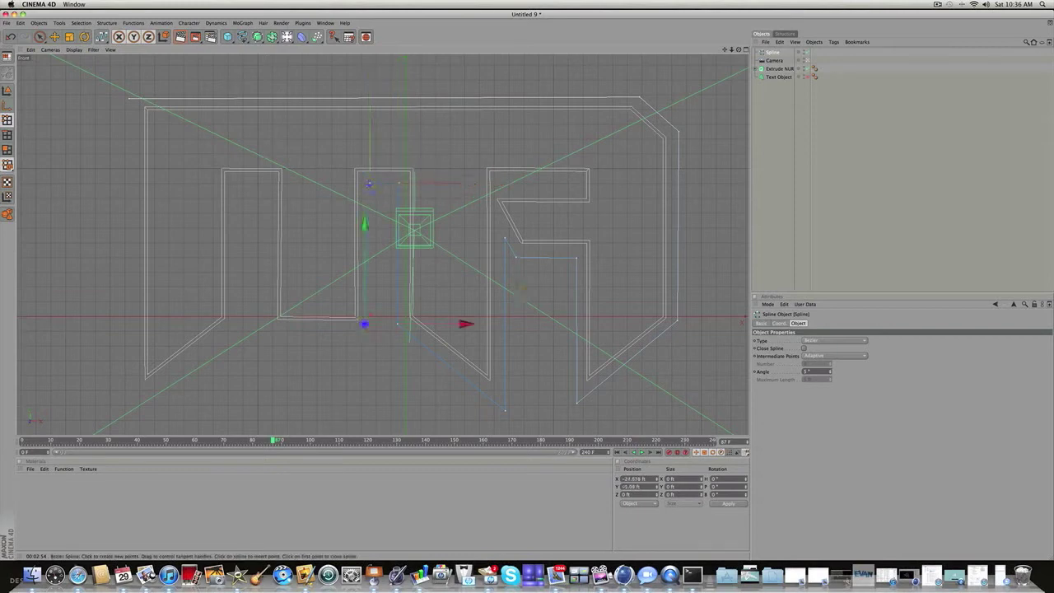
left_click_drag(365, 324, 369, 332)
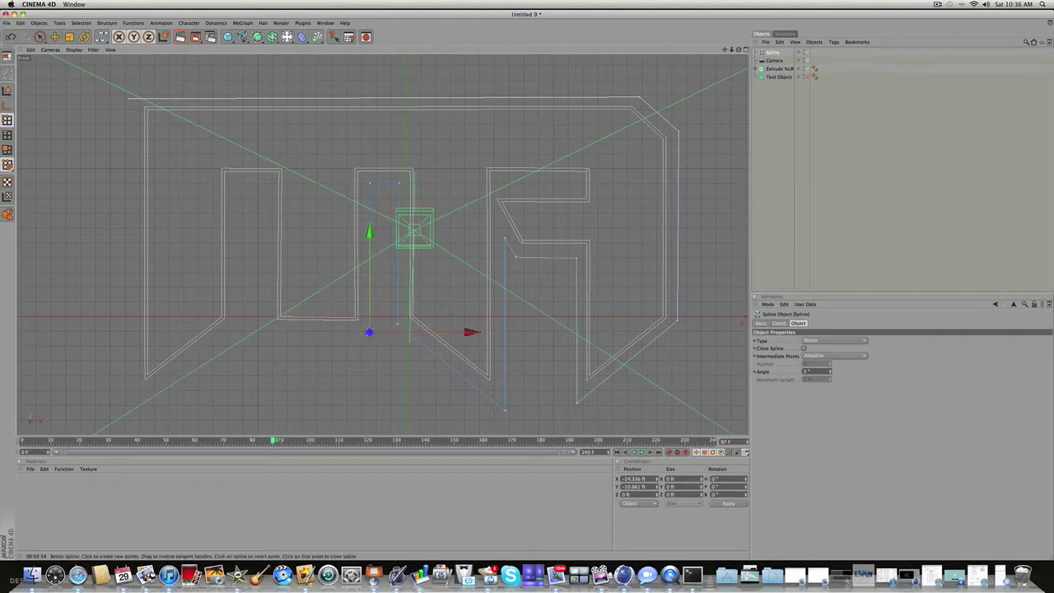
left_click_drag(270, 331, 267, 332)
left_click_drag(265, 181, 267, 186)
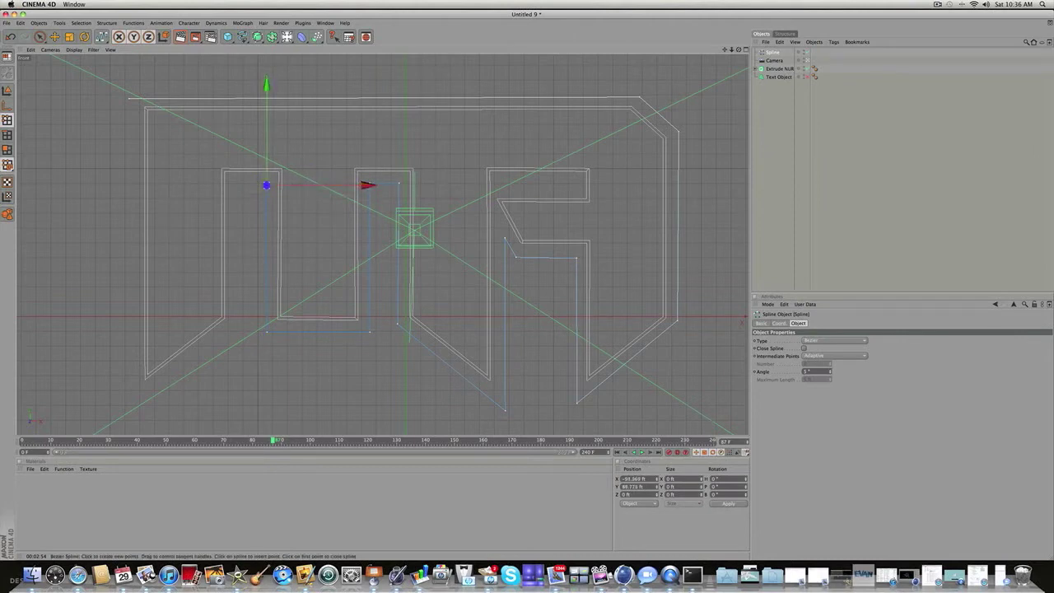
left_click(235, 183)
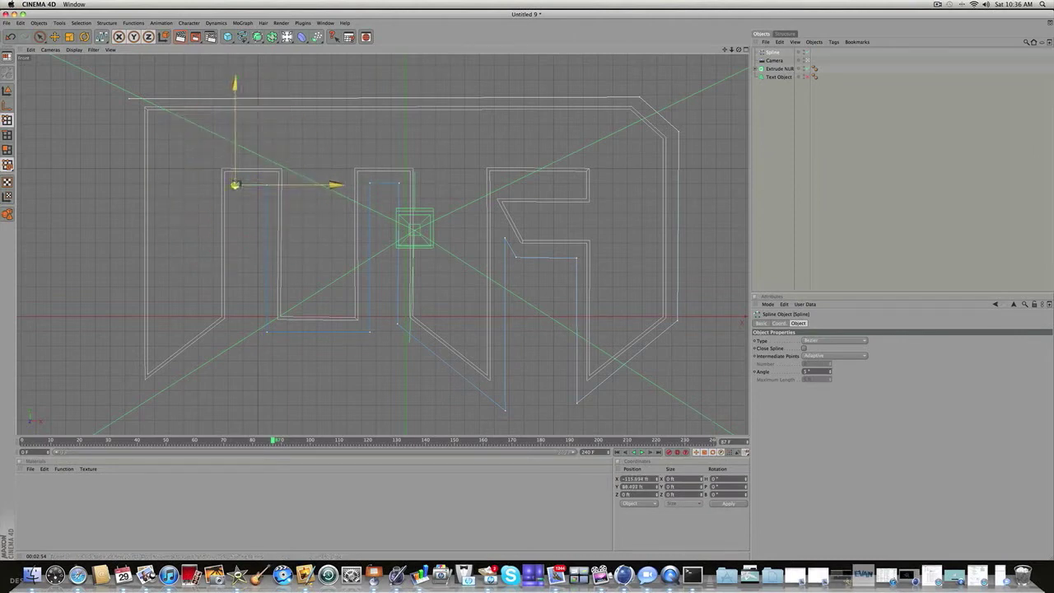
left_click_drag(234, 184, 237, 185)
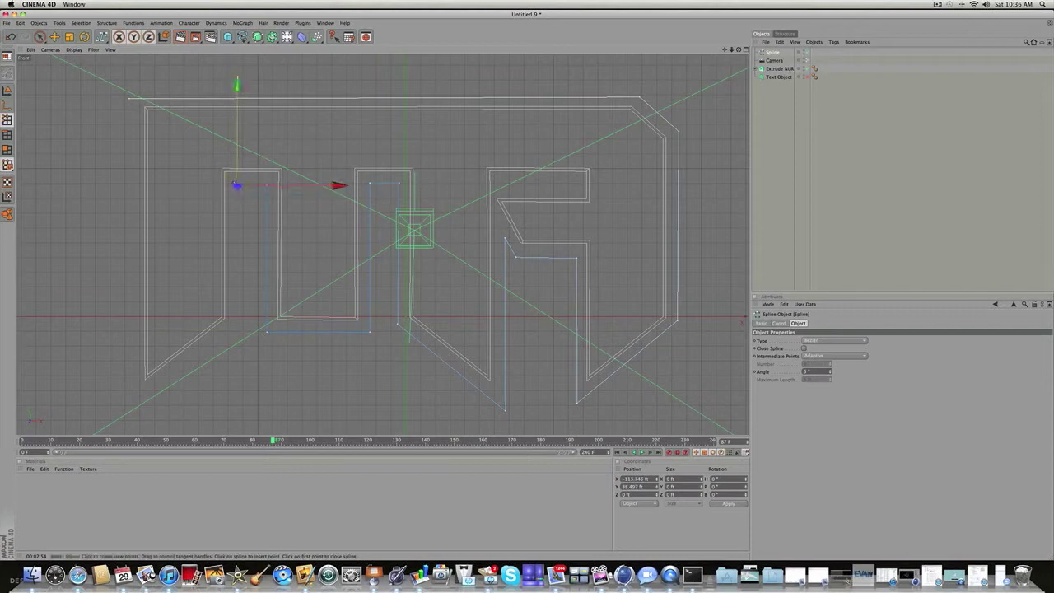
Step: Bring the spline down the left gap, around the M's pointed left leg, and close it at the starting point
left_click(235, 333)
left_click_drag(235, 332, 236, 333)
left_click(140, 398)
left_click(233, 330)
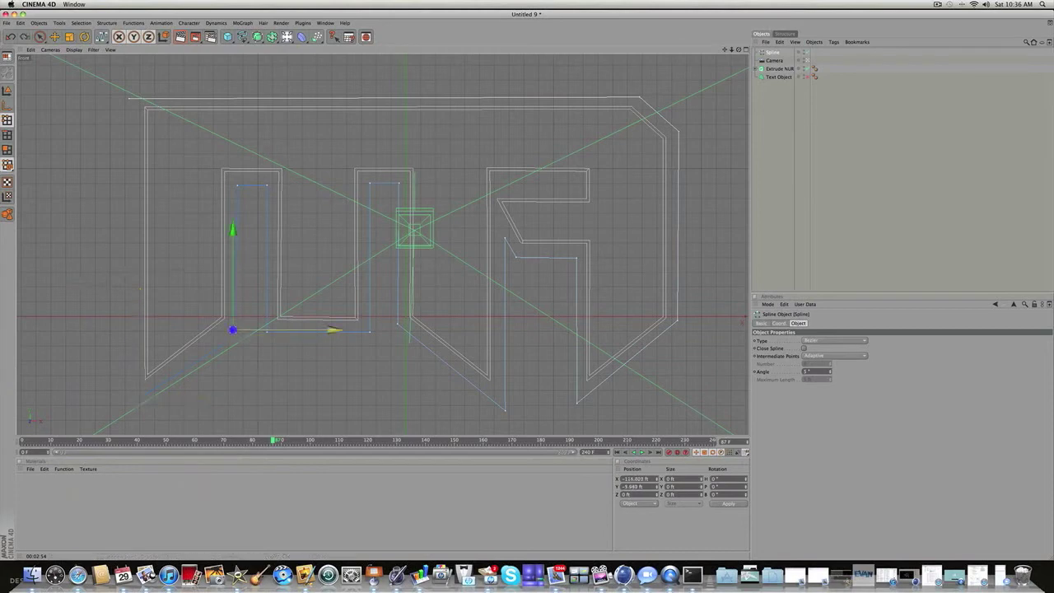
left_click_drag(232, 330, 237, 323)
left_click_drag(140, 398, 129, 406)
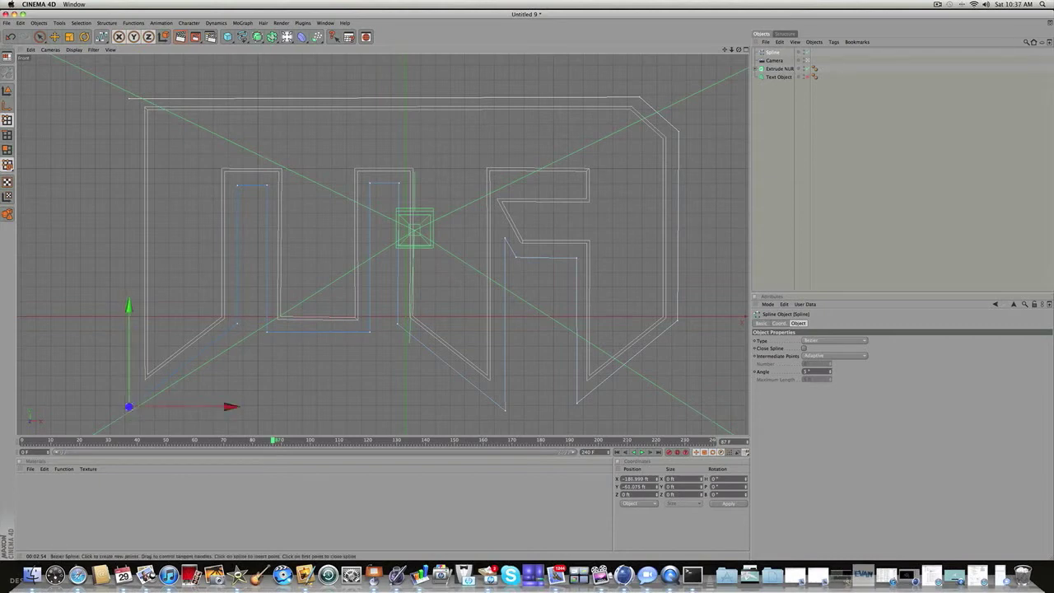
left_click(128, 99)
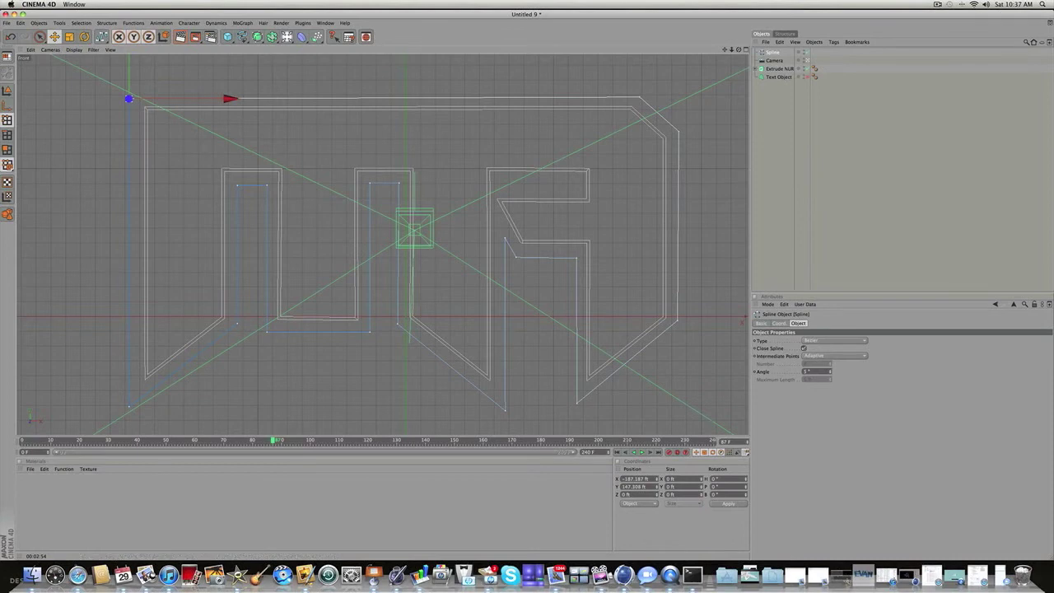
Step: In a full-size Perspective view, add a second Extrude NURBS and make the closed outline spline its child
left_click(744, 50)
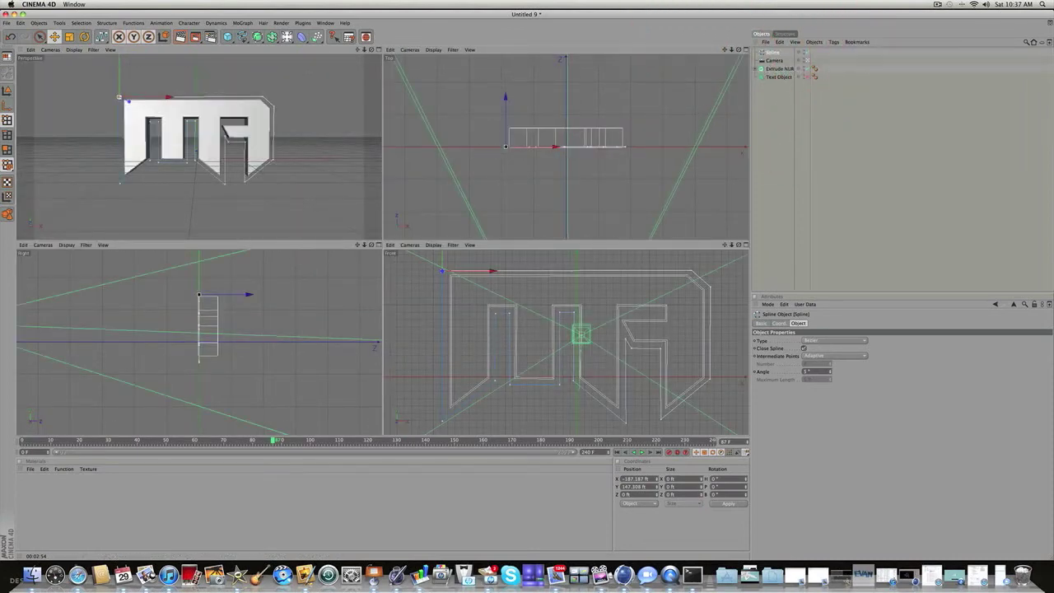
left_click(376, 49)
left_click(818, 111)
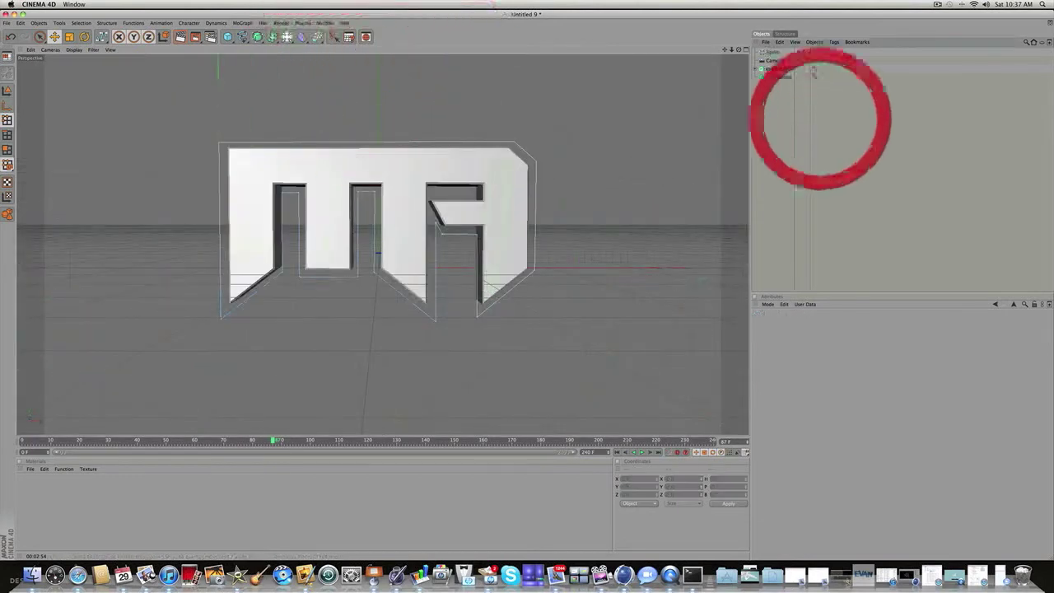
left_click_drag(738, 50, 724, 98)
left_click(257, 36)
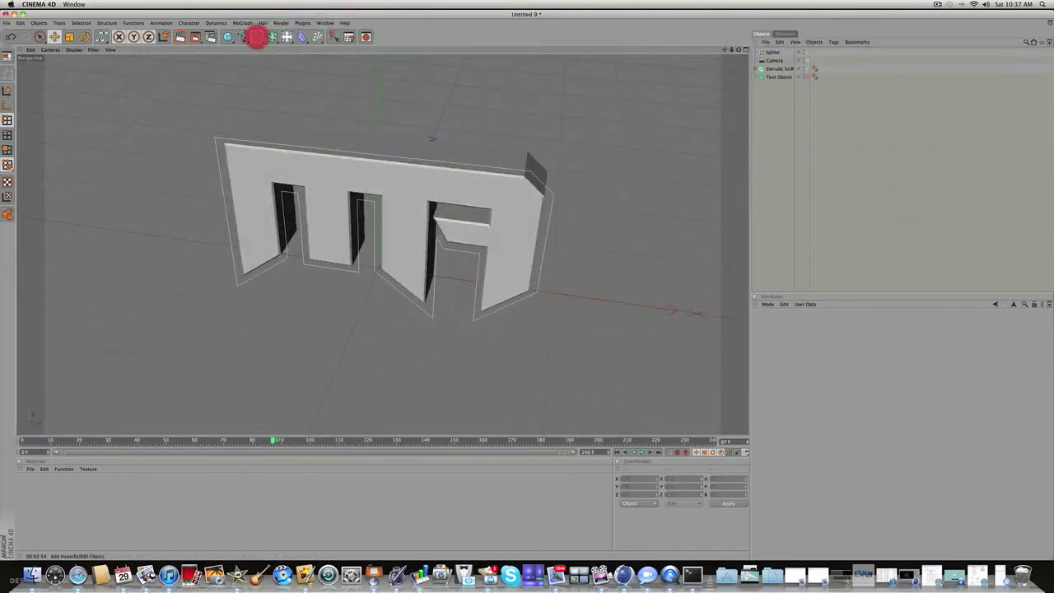
left_click_drag(257, 36, 350, 44)
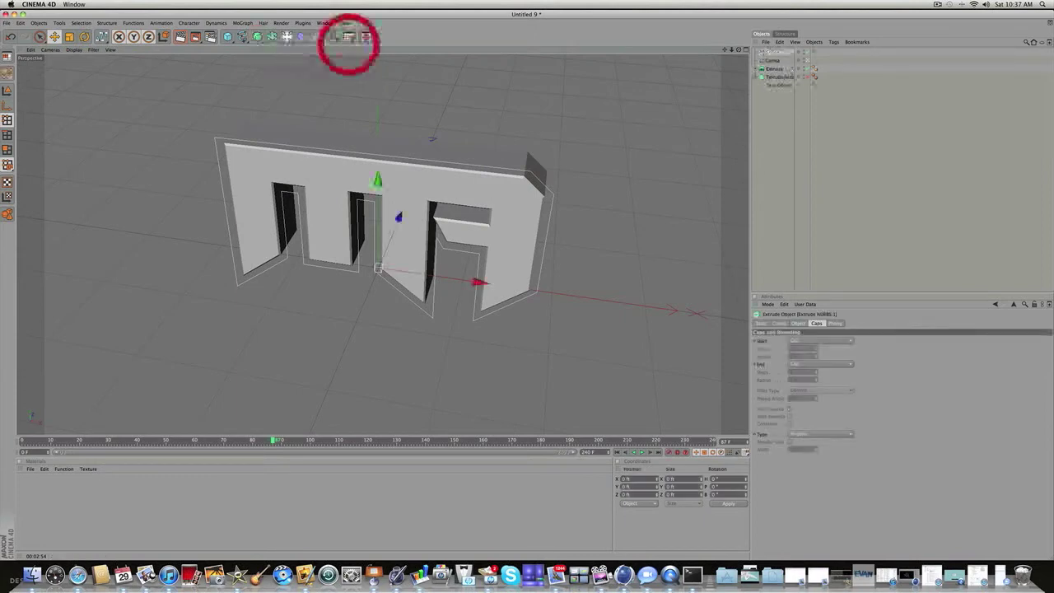
left_click(772, 60)
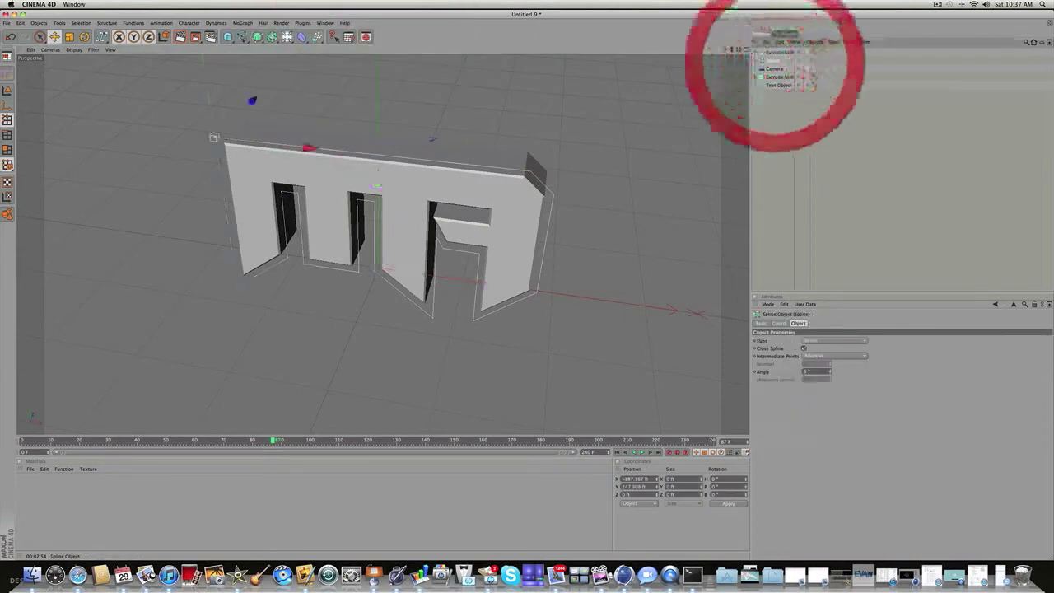
left_click_drag(774, 59, 775, 53)
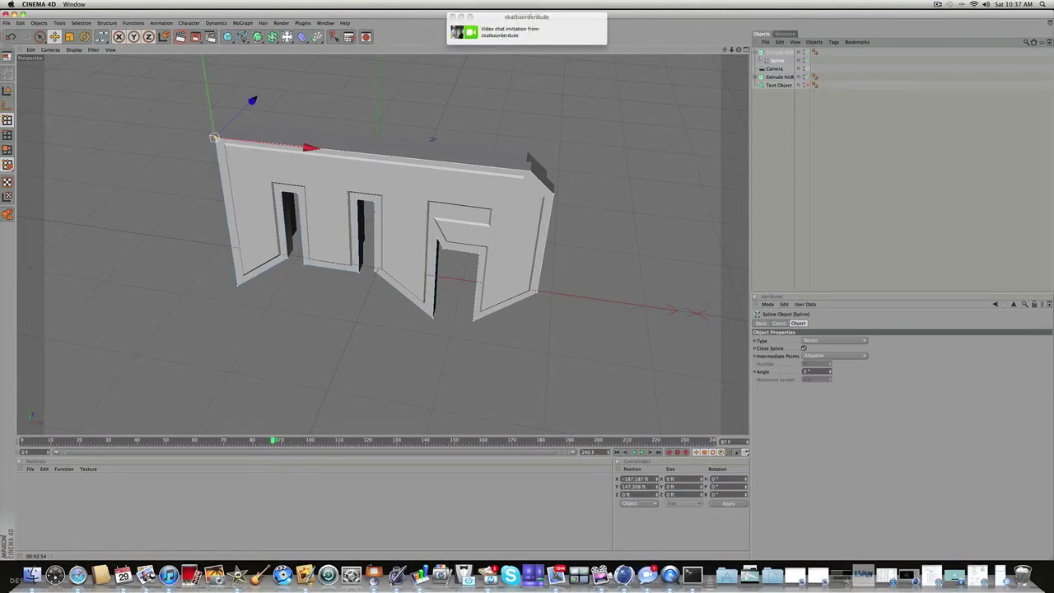
Step: Dismiss the video chat invitation and quit the chat application
left_click(452, 16)
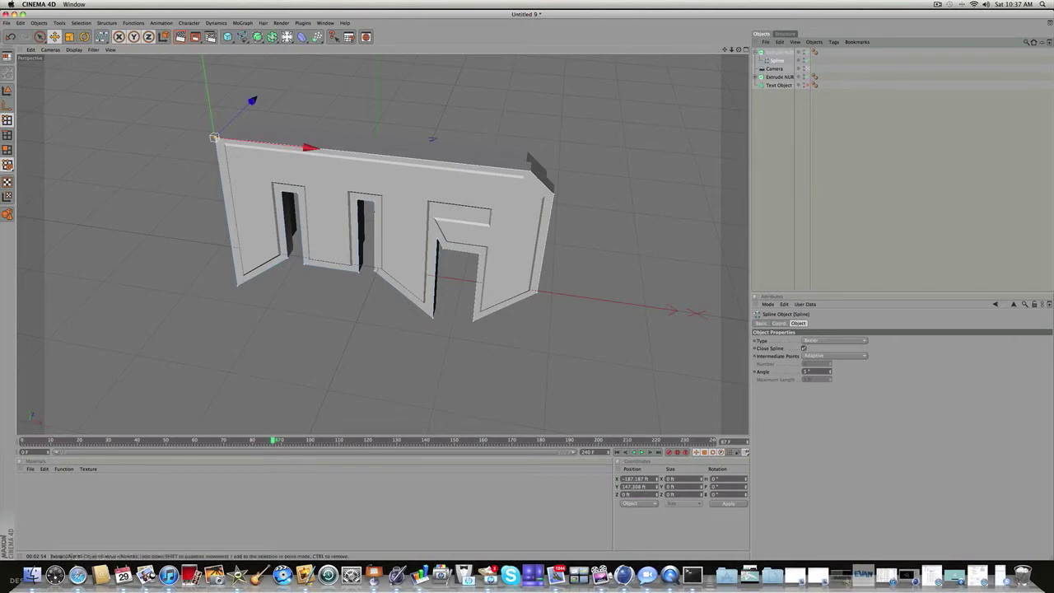
right_click(654, 559)
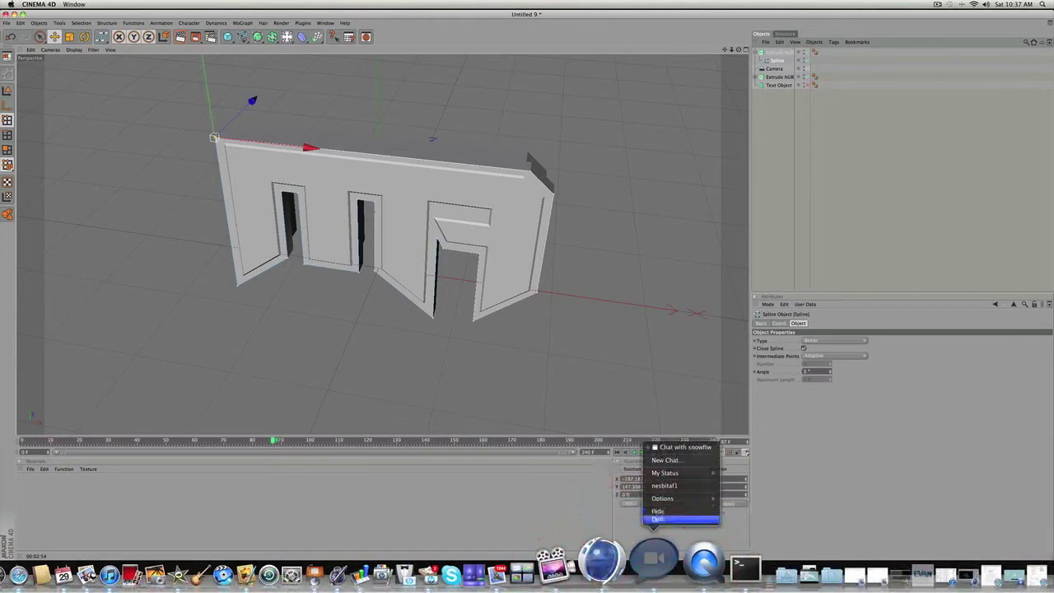
left_click(658, 511)
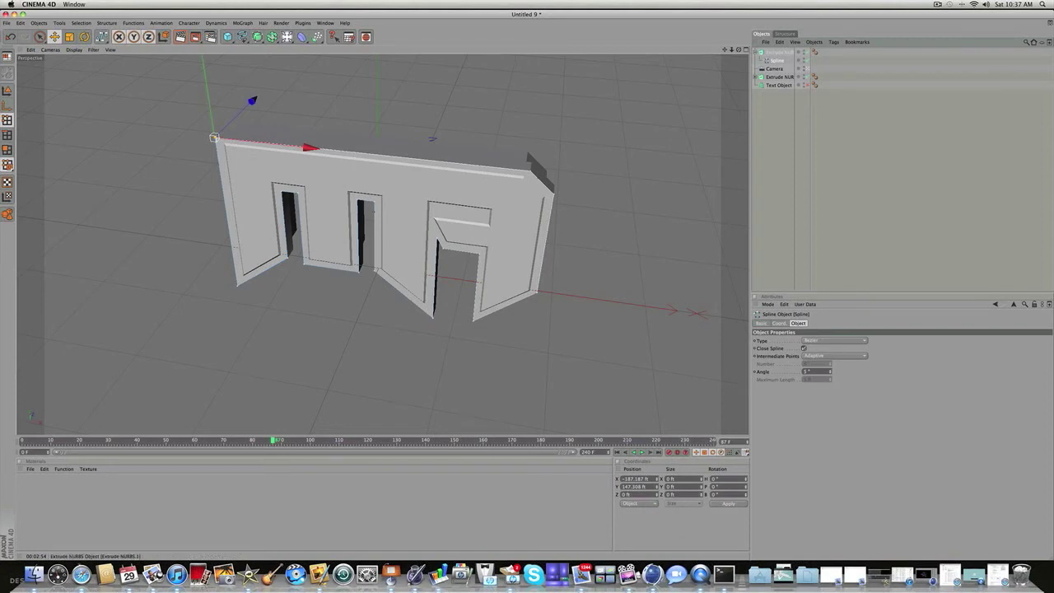
Step: Move the outline's Extrude NURBS back along Z to sit within the logo's depth, and check the framing at frame 148
left_click(756, 52)
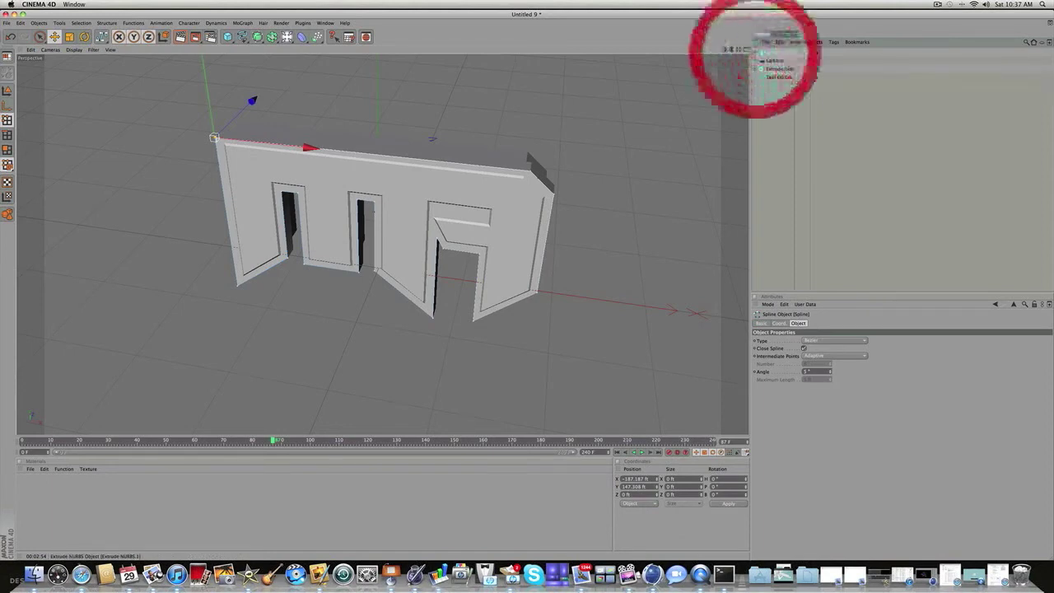
left_click(778, 52)
left_click_drag(738, 50, 572, 59)
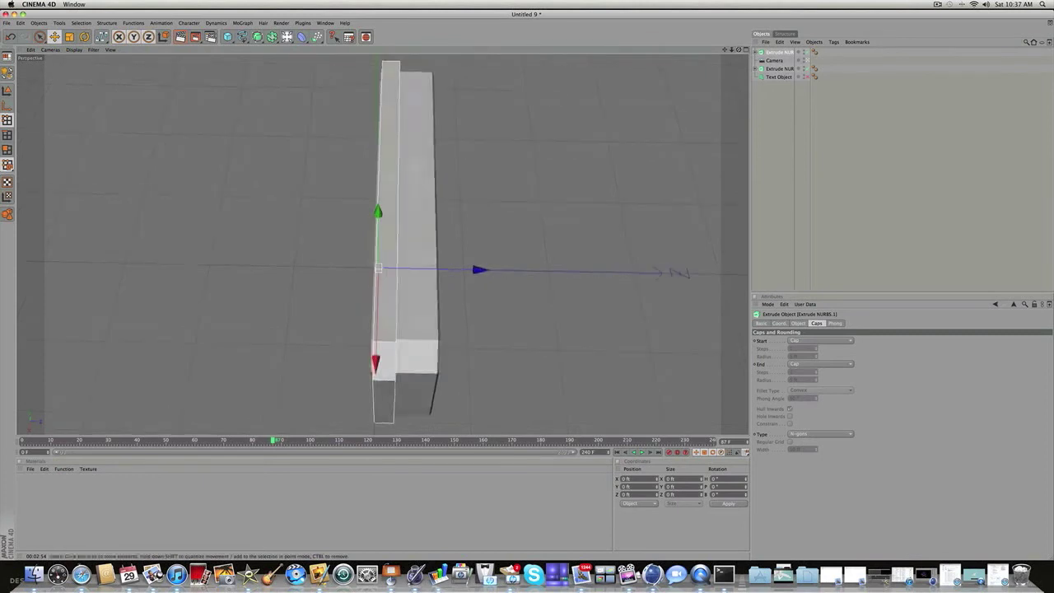
left_click_drag(479, 270, 494, 270)
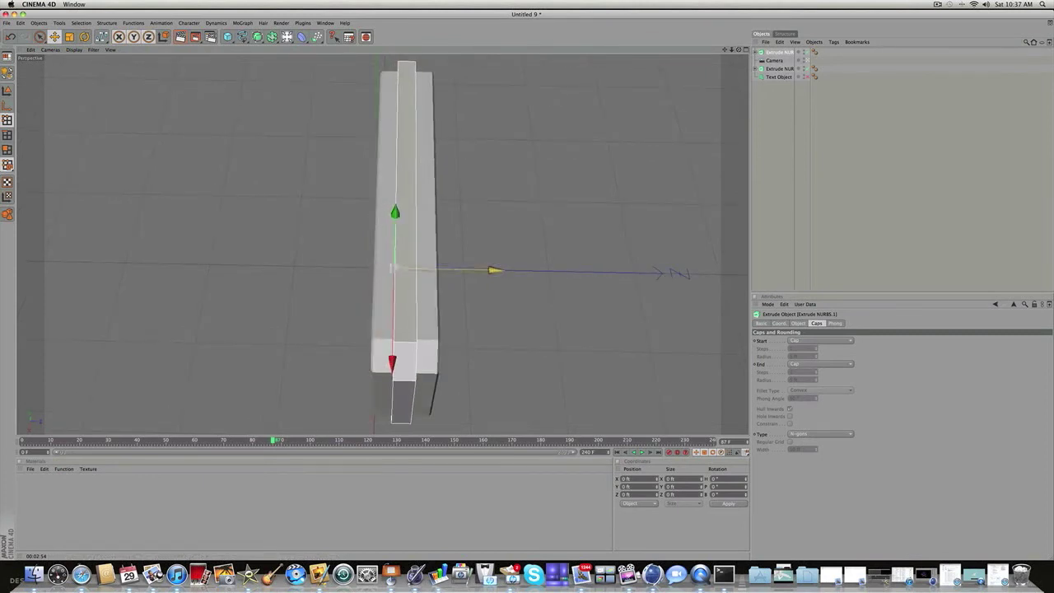
left_click(448, 439)
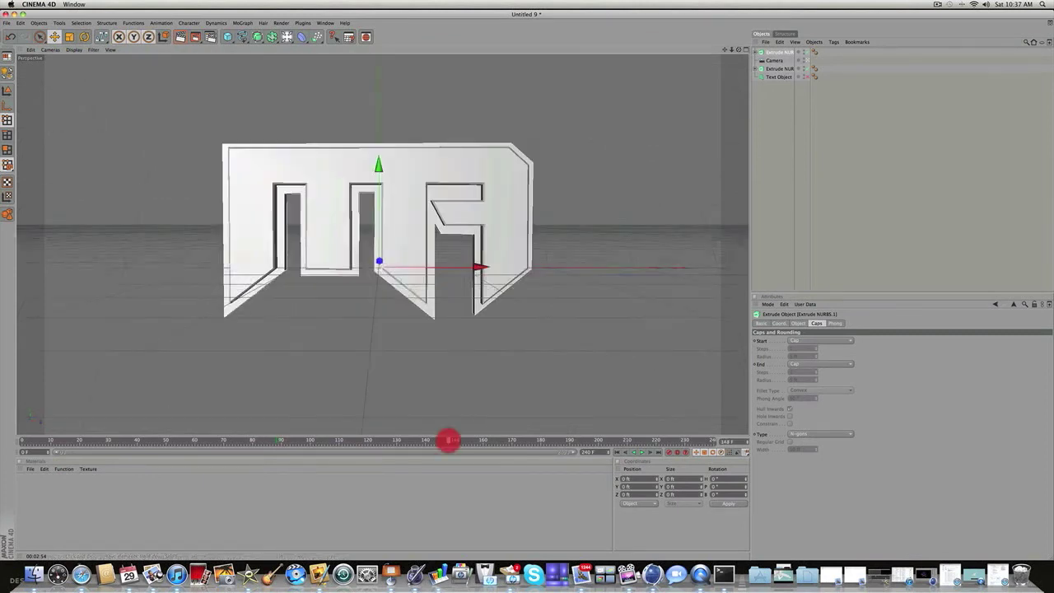
Step: Set the outline extrusion's Z movement to 31 ft and shift it along Z to centre it on the logo's thickness
left_click_drag(494, 247, 370, 274, "alt")
left_click(776, 54)
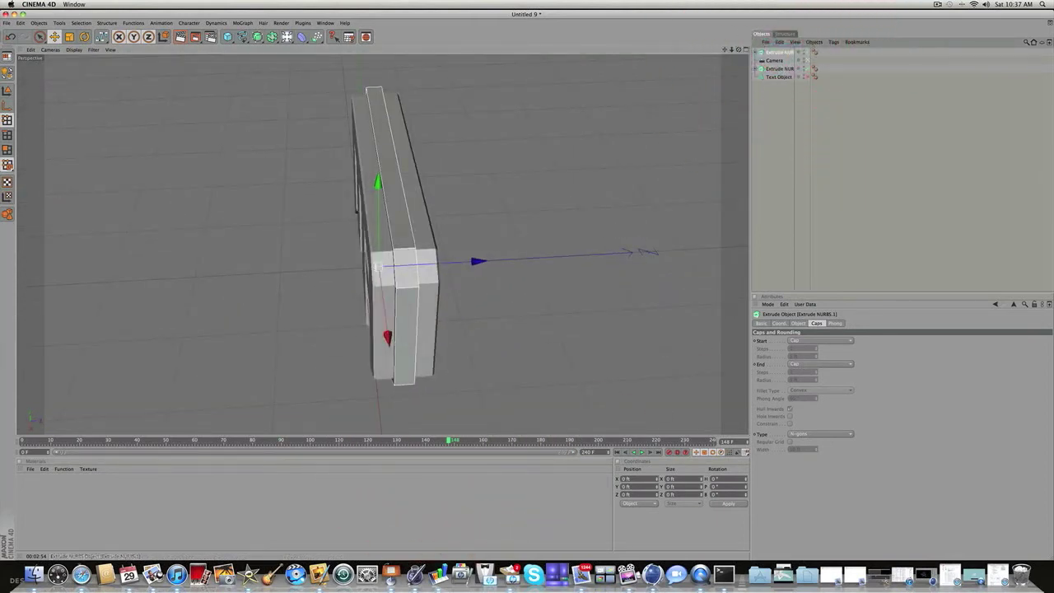
left_click(797, 323)
left_click_drag(886, 339, 885, 331)
left_click(483, 262)
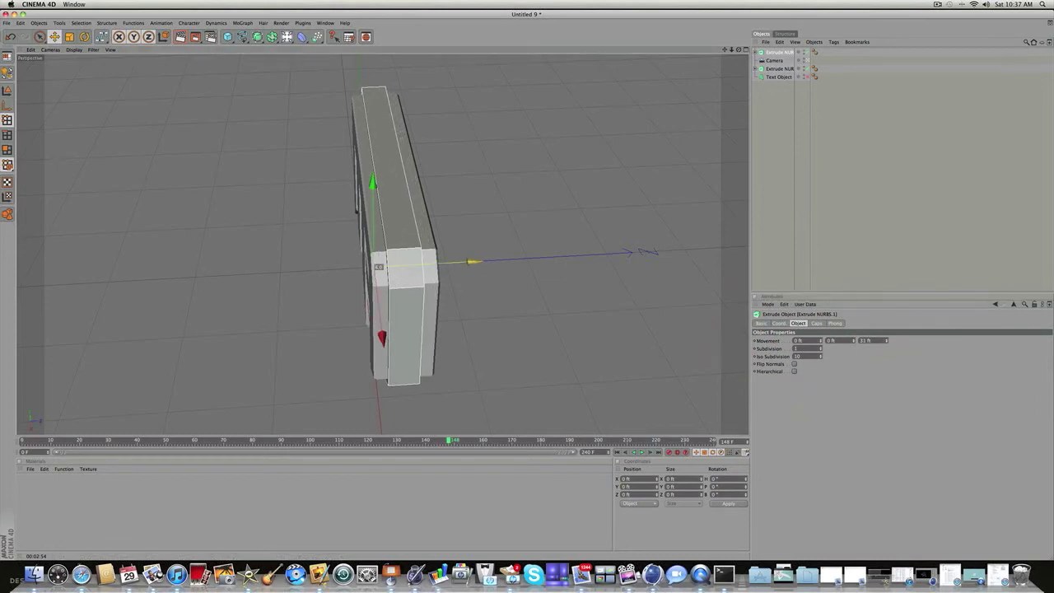
Step: Check the logo from the camera framing at frame 153 and render the active view without any light
left_click(434, 440)
left_click_drag(434, 440, 463, 440)
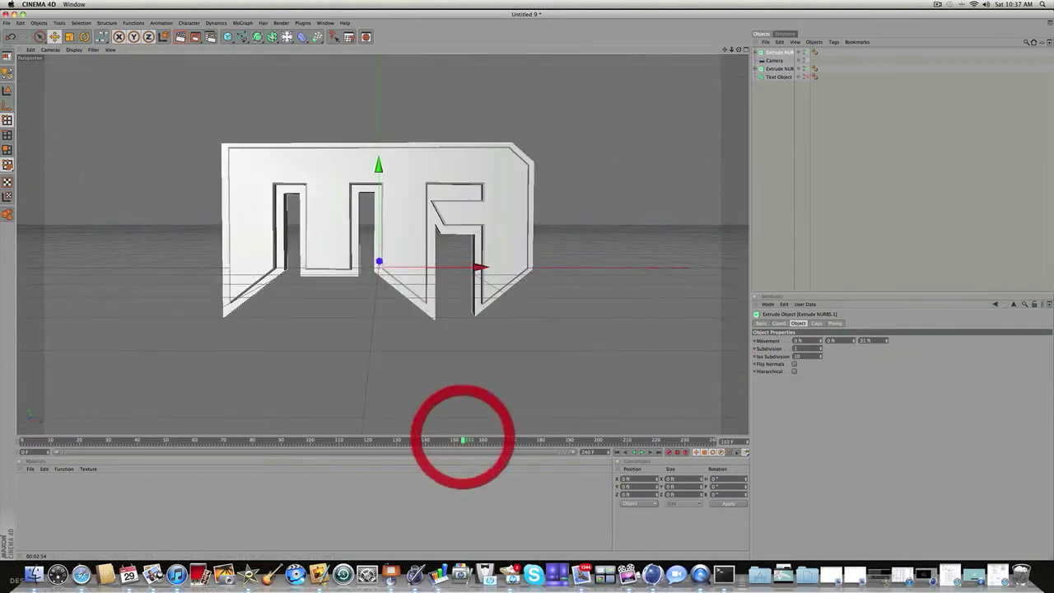
left_click(804, 216)
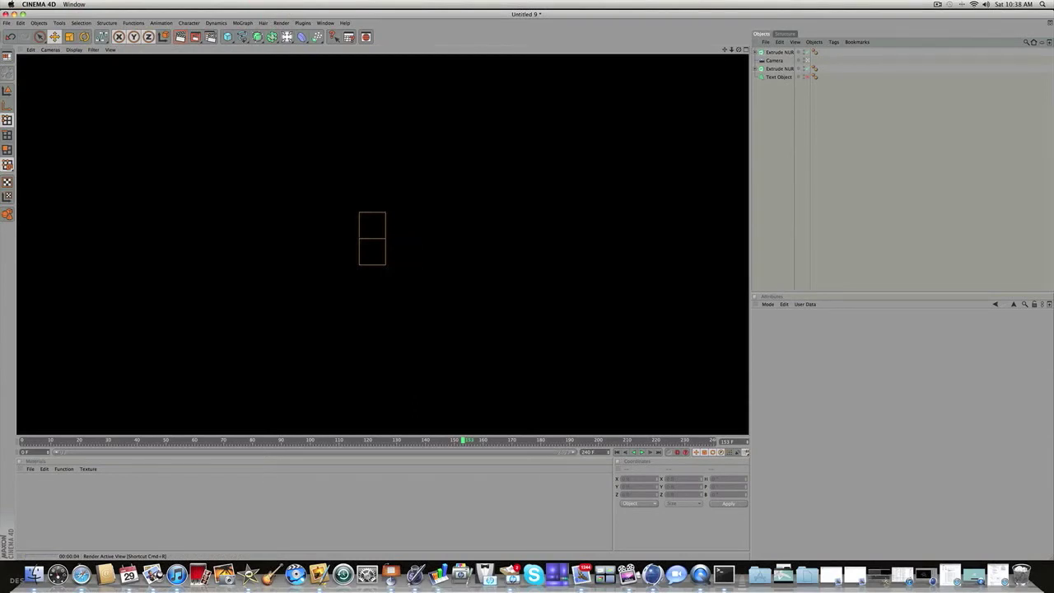
left_click(776, 182)
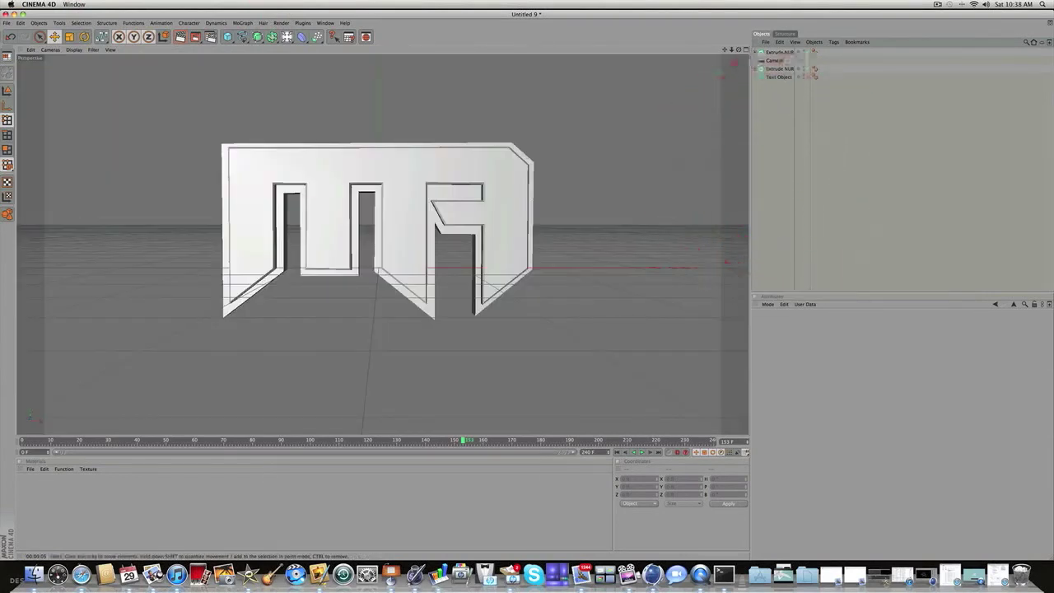
Step: Add a light and move it along Z in the Top view, well in front of the logo
left_click_drag(287, 37, 304, 44)
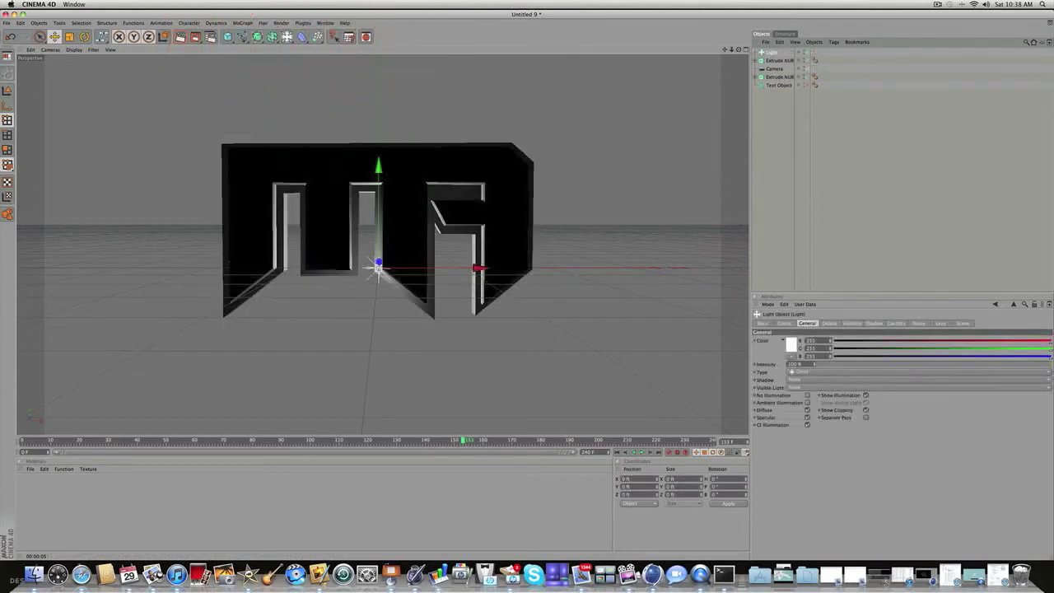
left_click(743, 49)
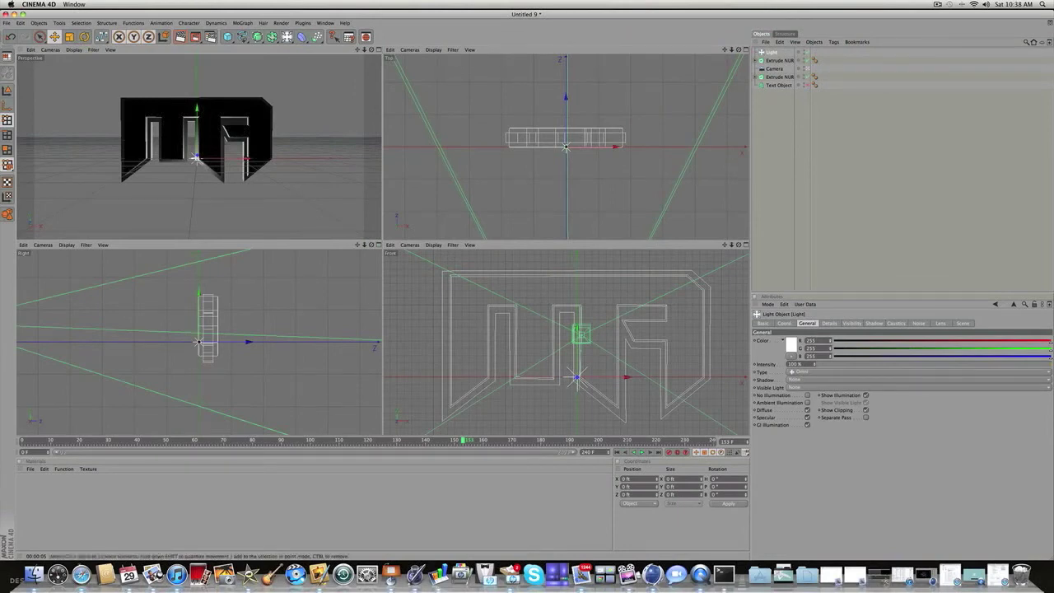
left_click_drag(566, 97, 565, 226)
Step: Go to frame 104 and render the full-size Perspective view to check the lit logo
left_click(322, 440)
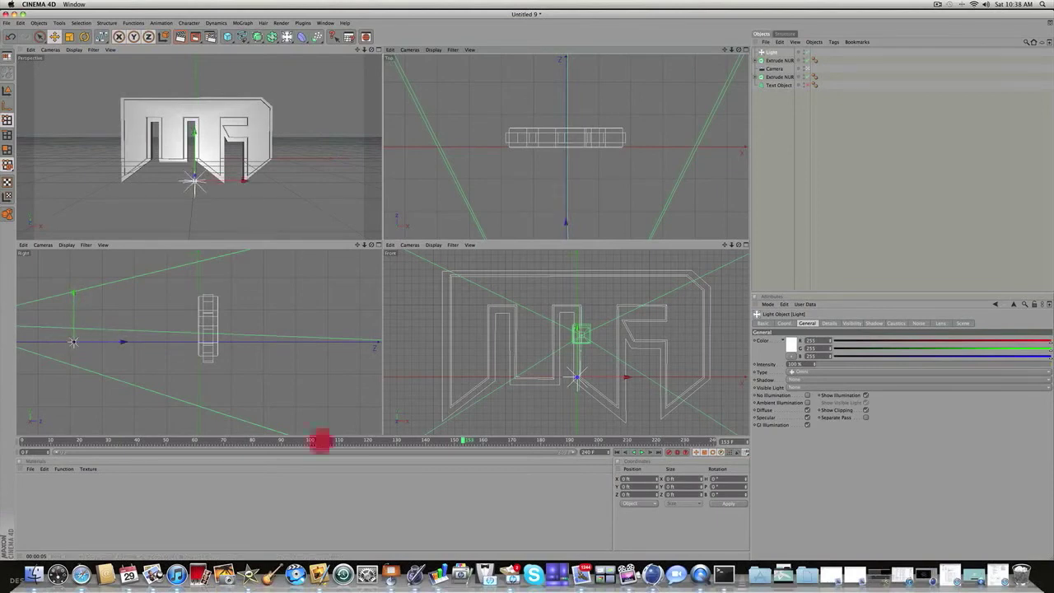
left_click(376, 50)
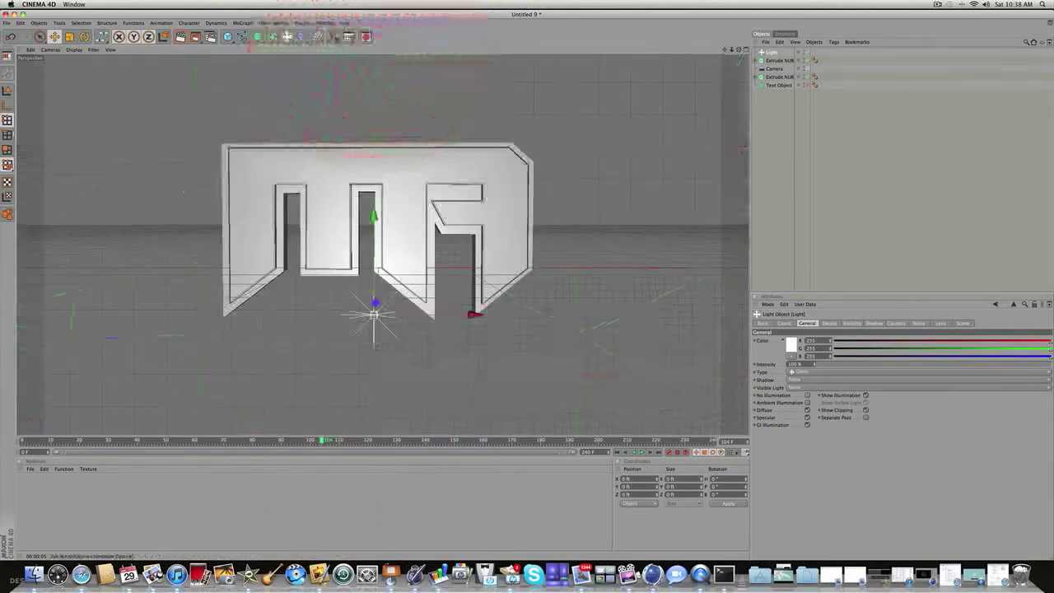
left_click(181, 36)
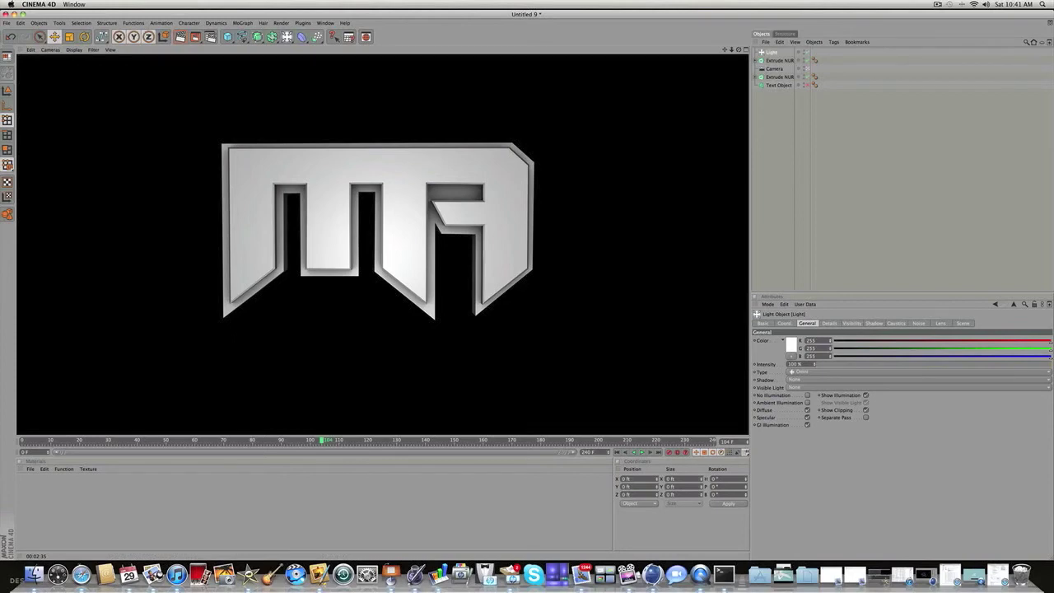
Step: Create a new material and set its base color to yellow with RGB 255, 246, 0
double_click(66, 502)
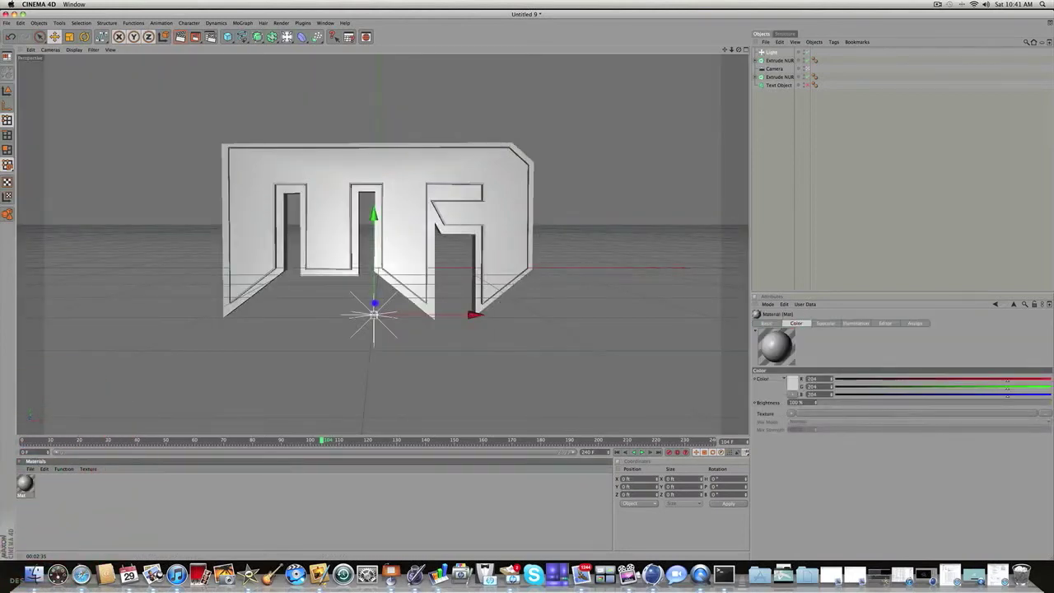
double_click(25, 484)
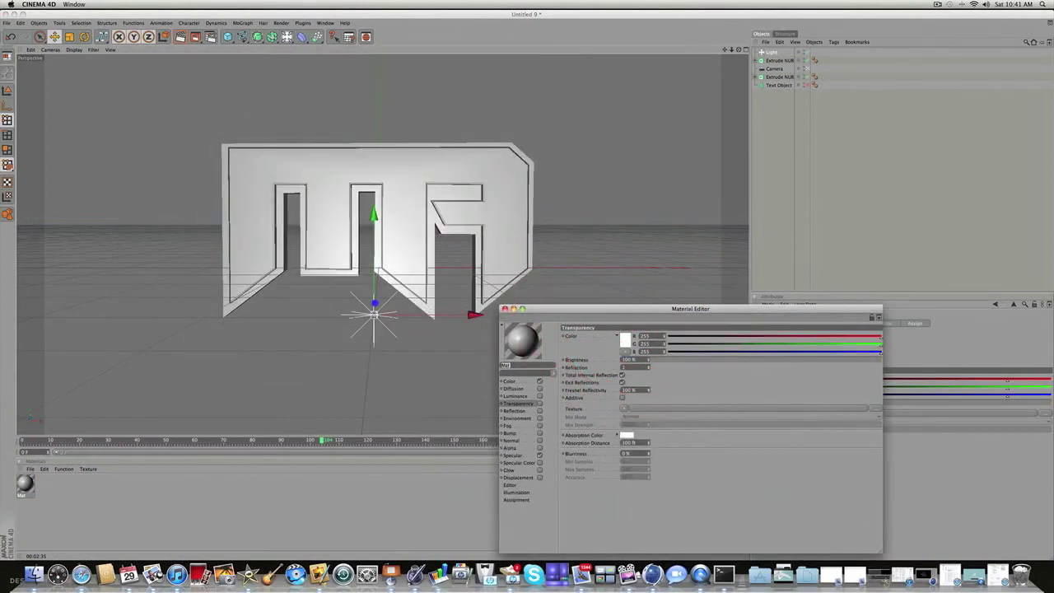
left_click(519, 382)
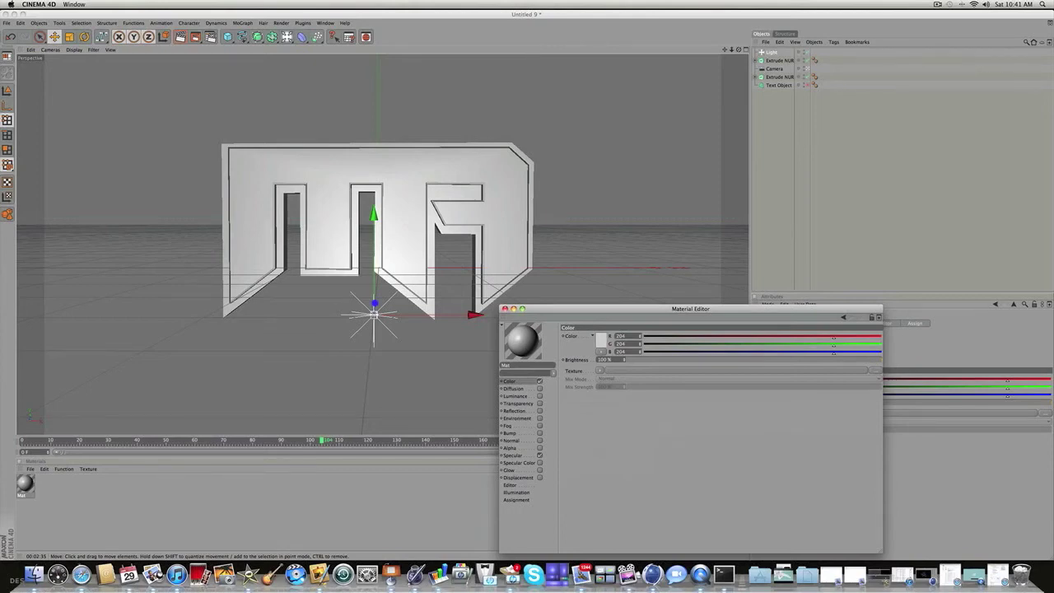
left_click(601, 339)
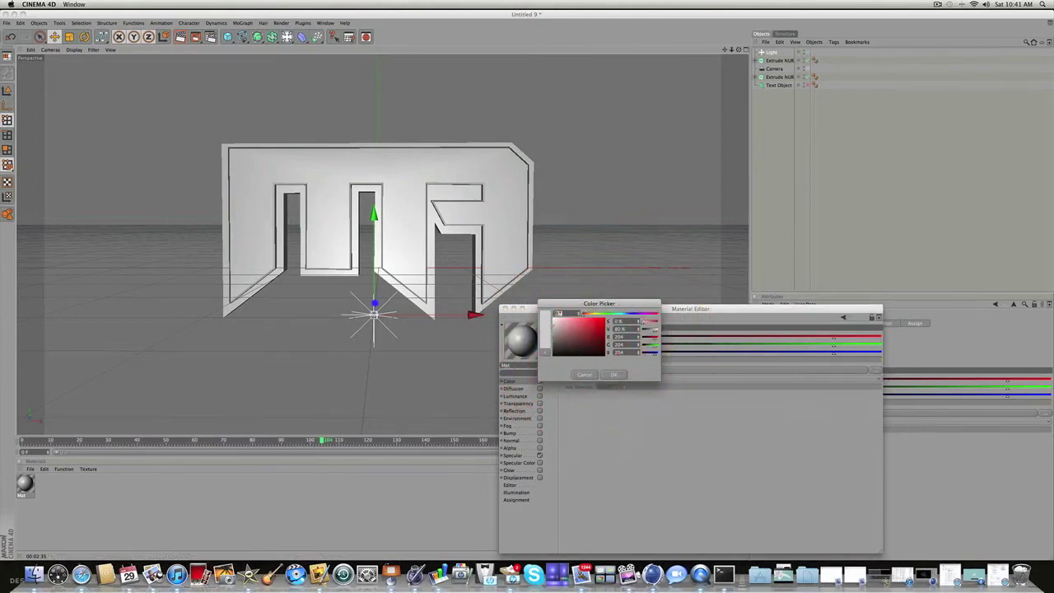
left_click(593, 314)
left_click_drag(597, 319, 663, 294)
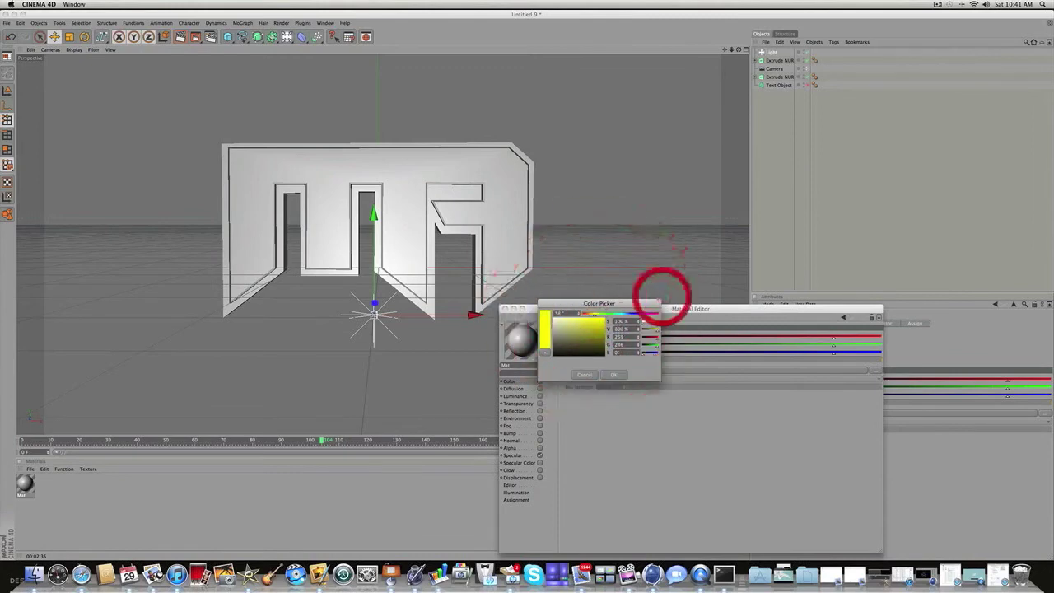
left_click(613, 375)
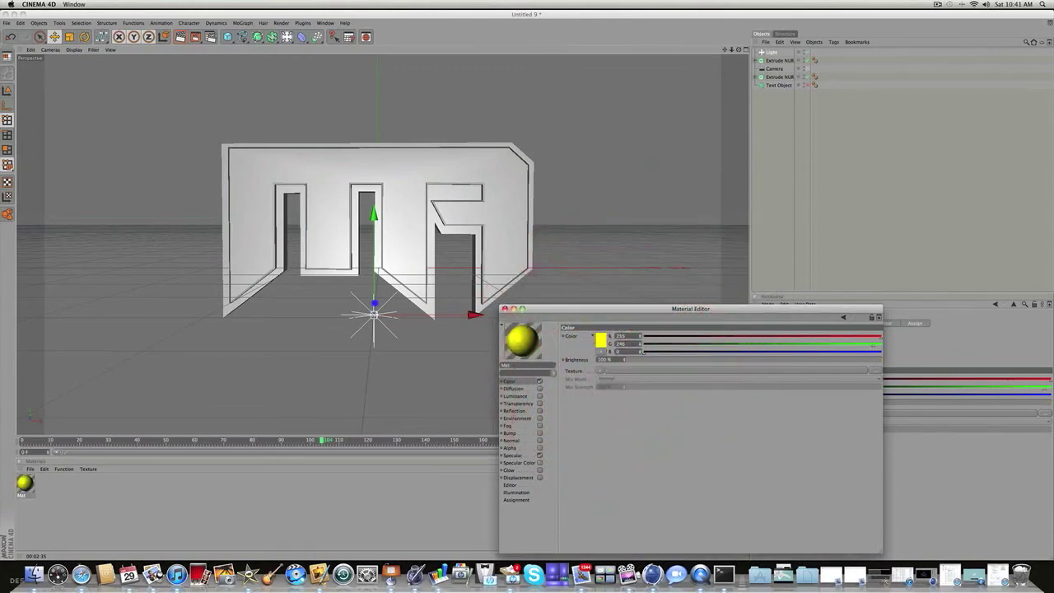
Step: Enable luminance on the yellow material with color RGB 255, 204, 0 and a brightness of about 48%
left_click(539, 396)
left_click(600, 340)
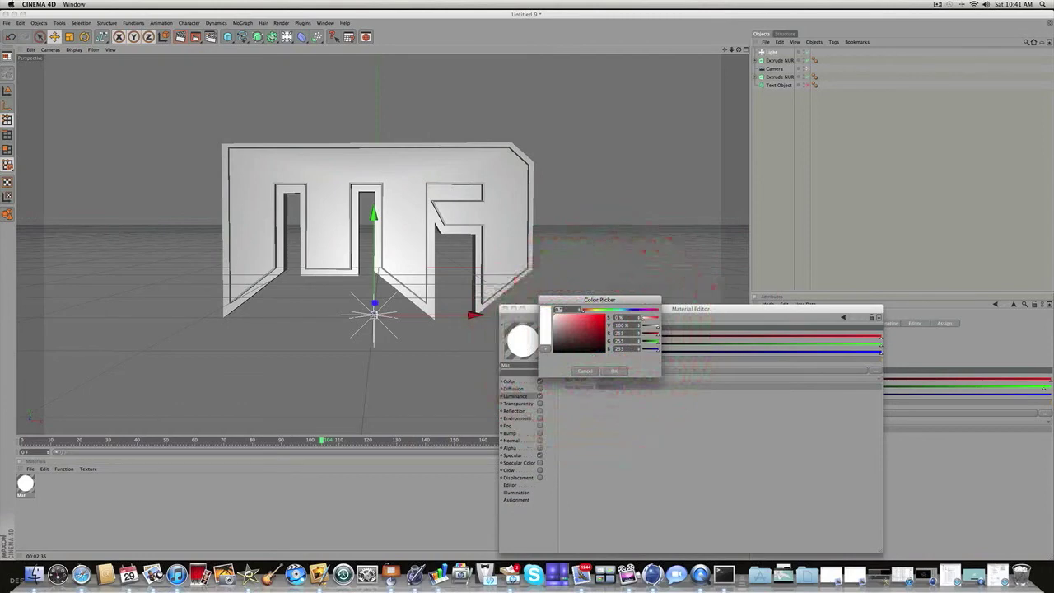
left_click(589, 310)
left_click_drag(597, 318, 667, 306)
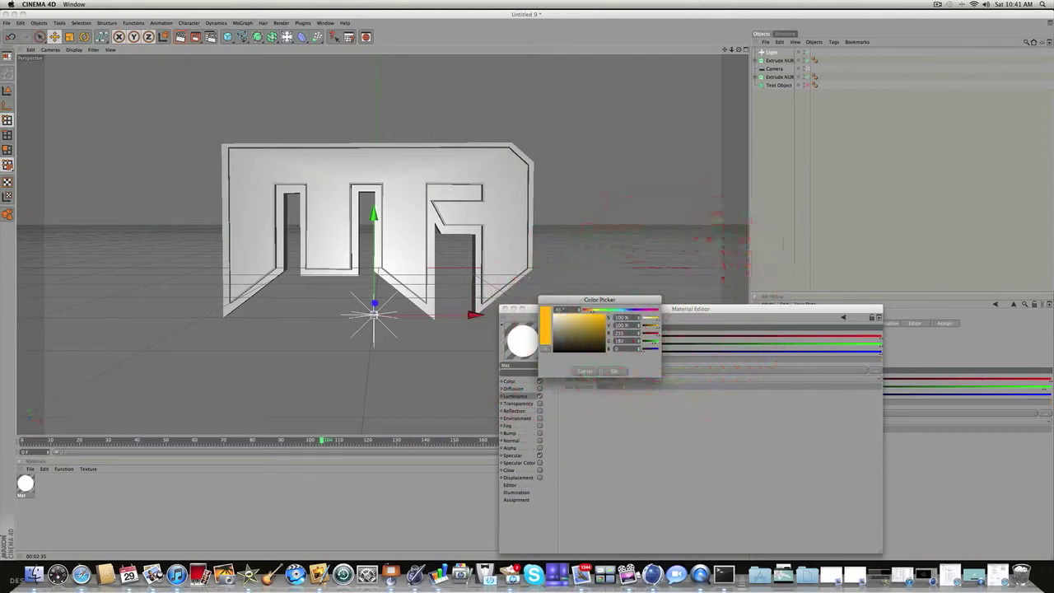
left_click(593, 311)
key("Return")
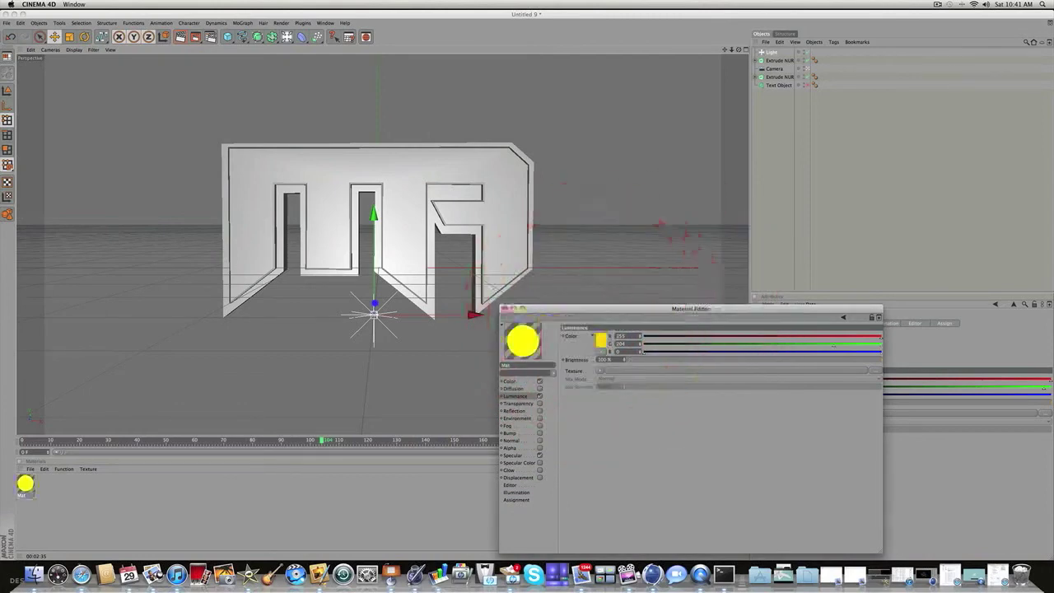
left_click(674, 359)
left_click_drag(726, 359, 743, 359)
left_click(749, 358)
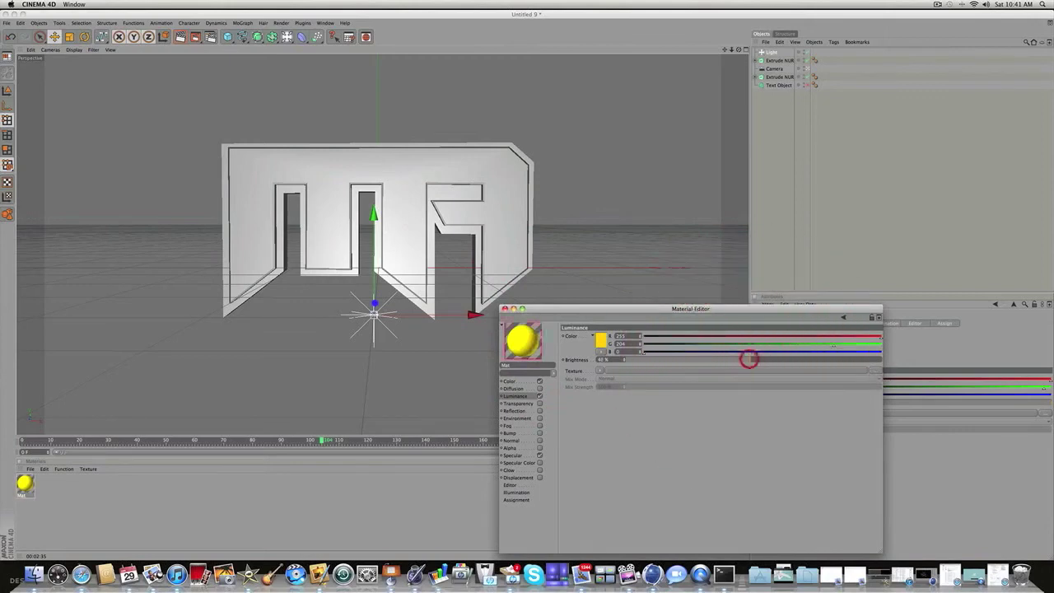
Step: Enable reflection on the yellow material with a Fresnel texture, 13% brightness and 46% mix strength, and close its editor
left_click(530, 410)
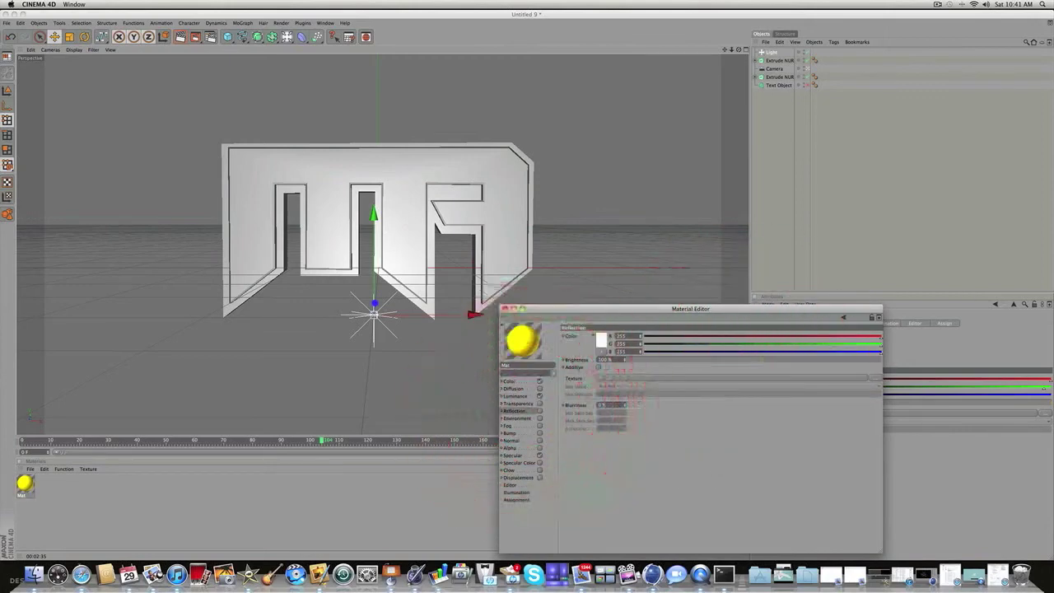
left_click(540, 410)
left_click(600, 377)
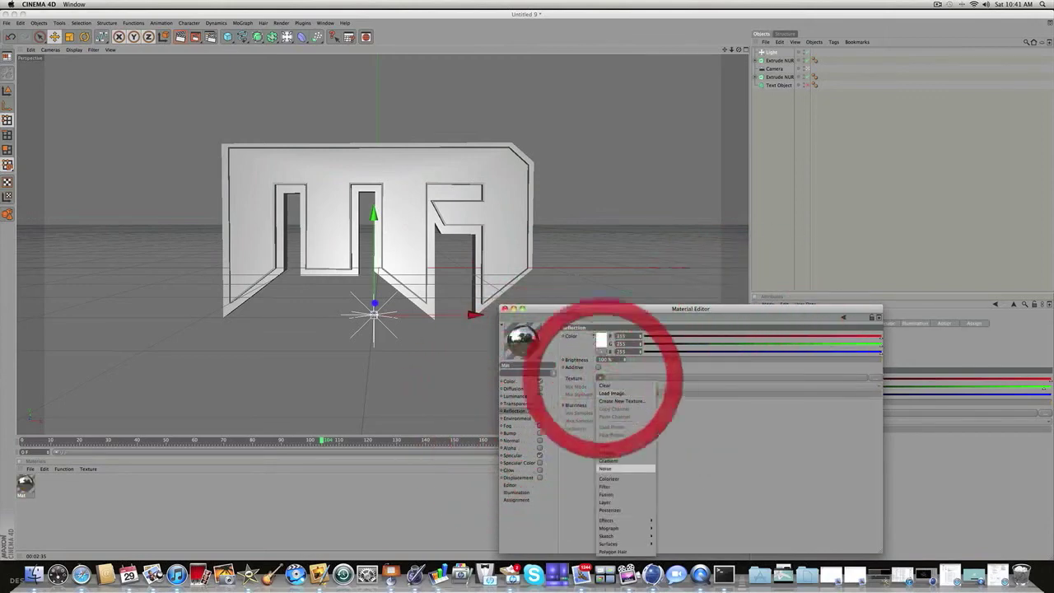
left_click(616, 451)
left_click_drag(650, 359, 660, 359)
left_click(729, 416)
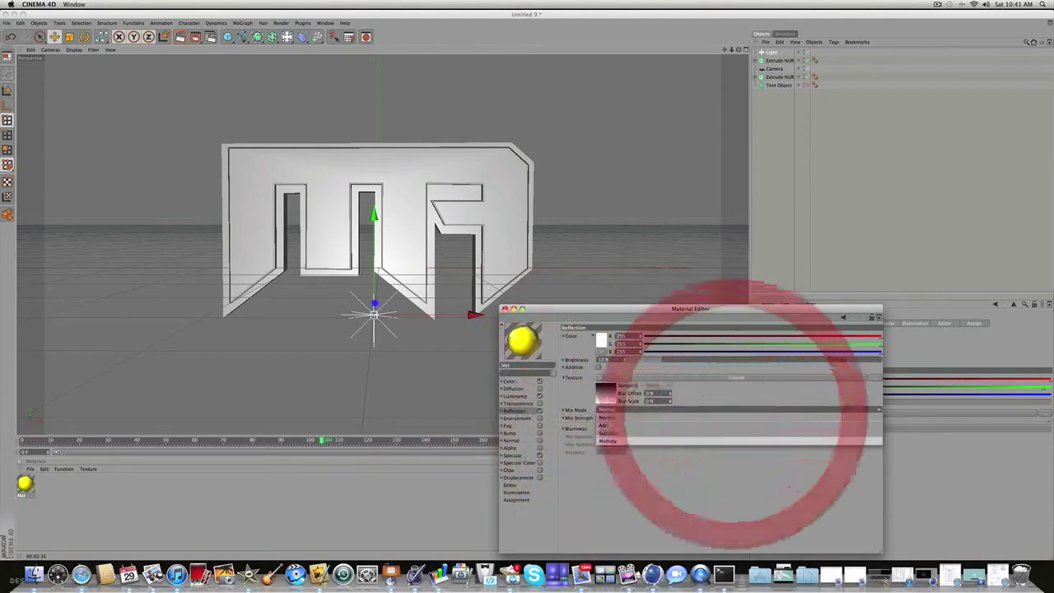
left_click_drag(727, 416, 743, 416)
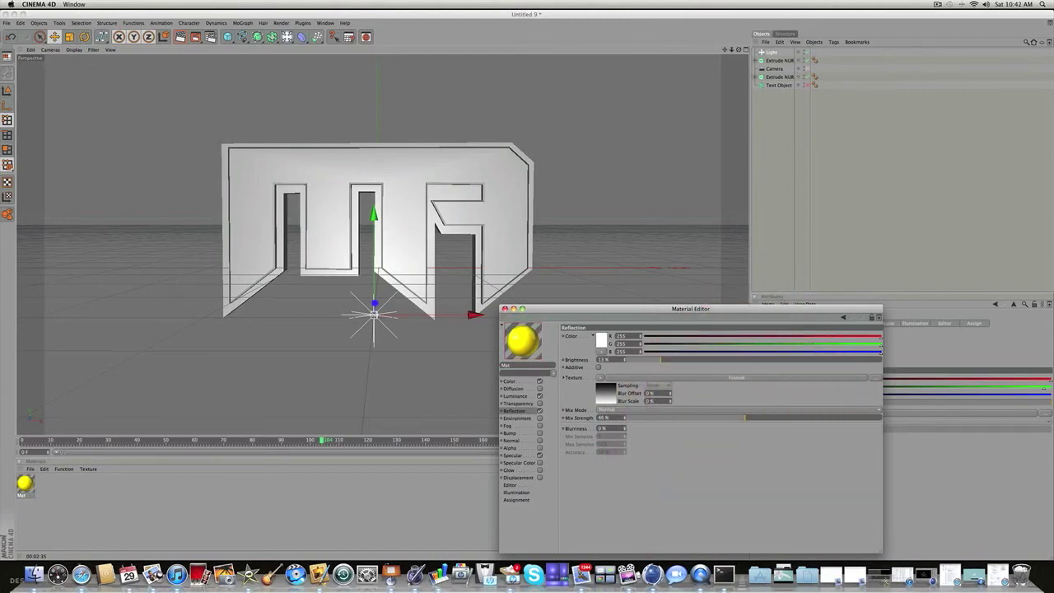
left_click(504, 309)
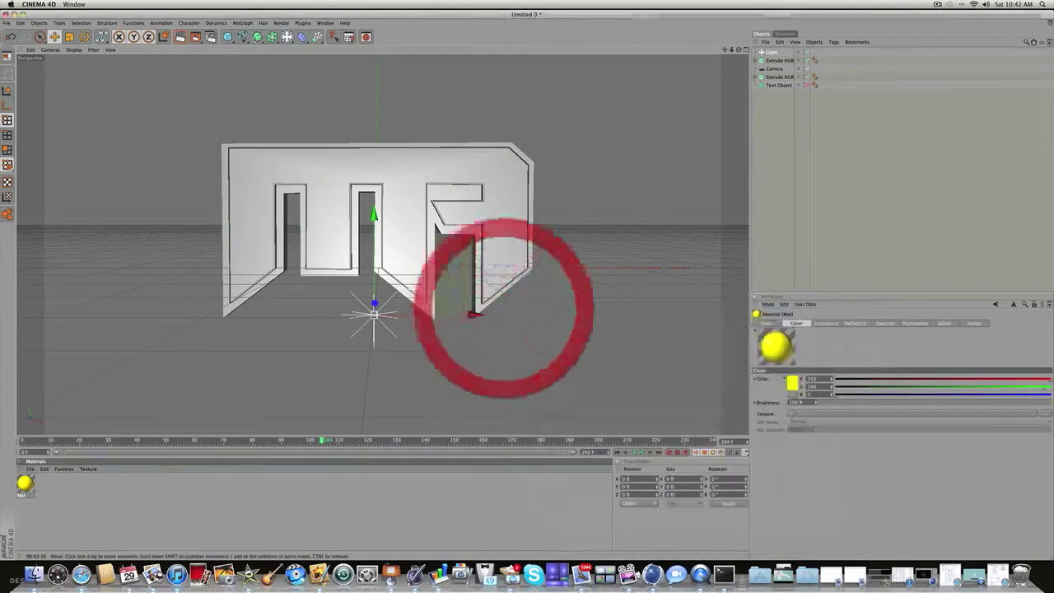
Step: Apply the yellow material to the logo's face extrusion and show all four views
left_click_drag(25, 483, 263, 207)
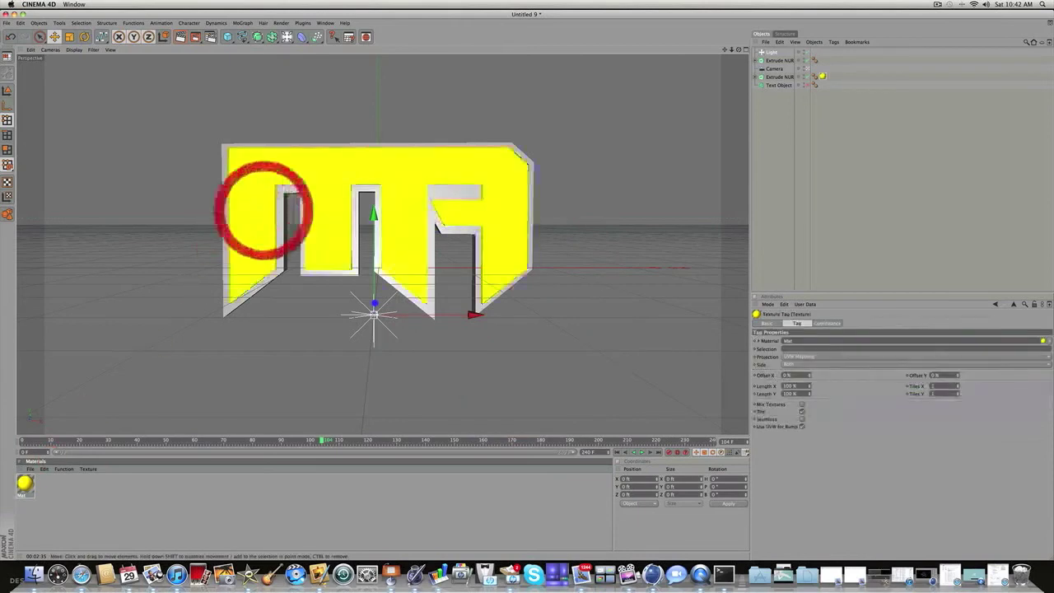
left_click(785, 106)
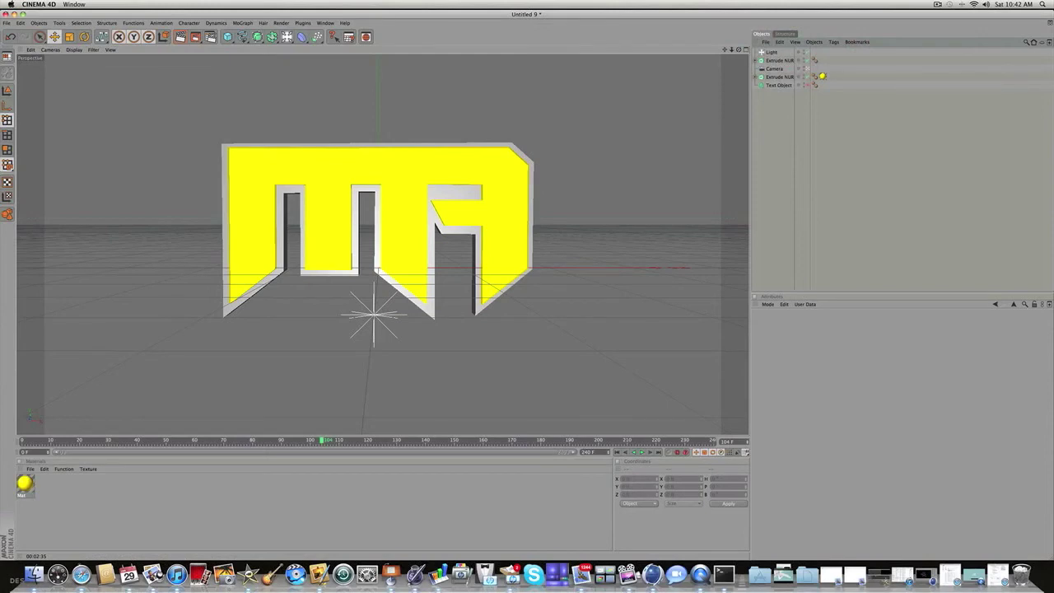
left_click(744, 49)
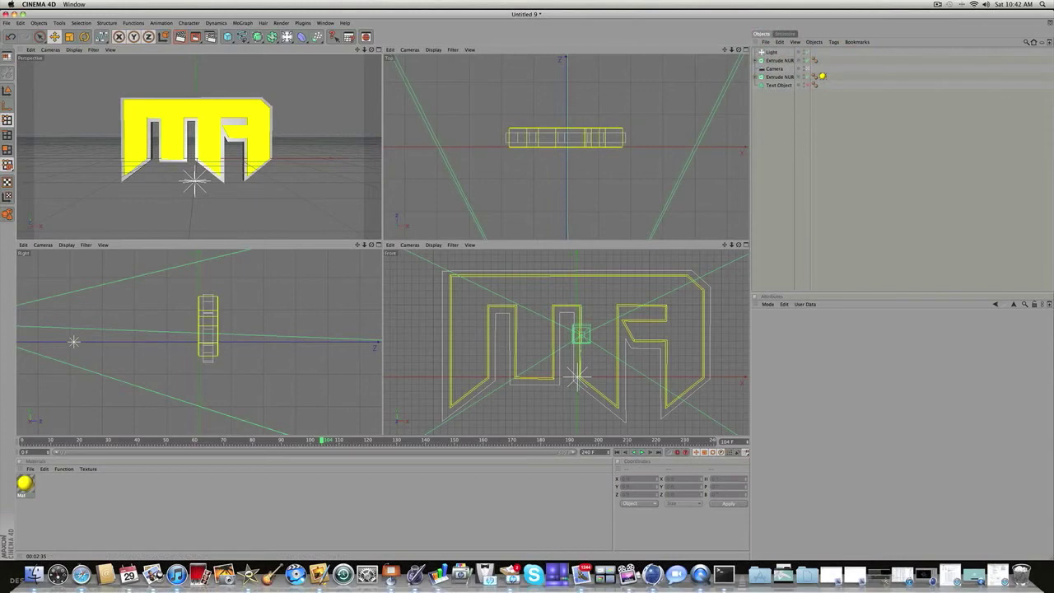
Step: Create a second material and set its base color to a near-black grey with a value of about 13%
double_click(116, 489)
double_click(30, 481)
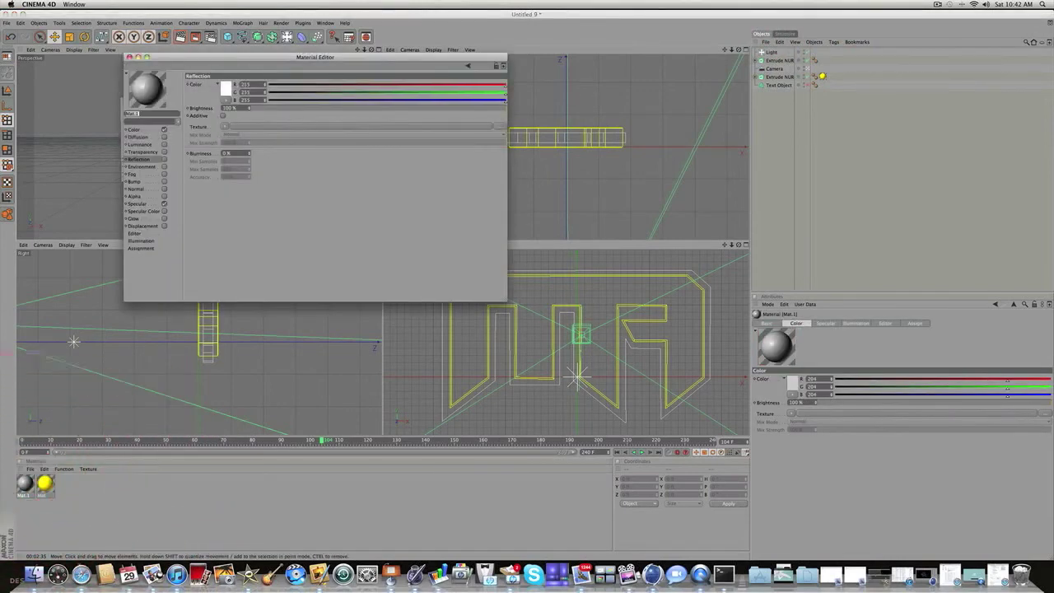
left_click(139, 128)
left_click(328, 79)
left_click(385, 93)
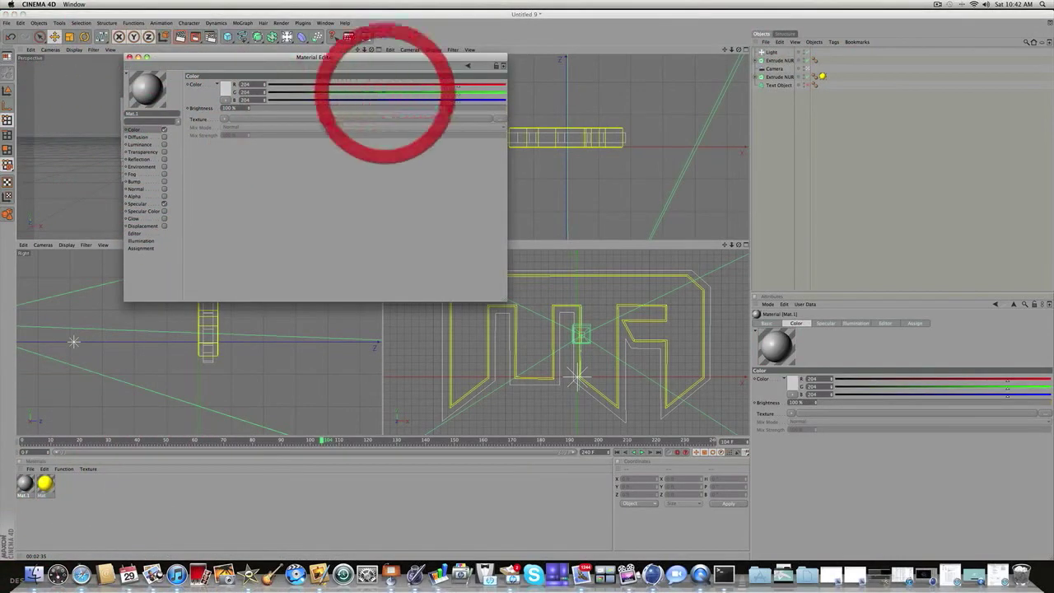
mouse_move(275, 57)
left_mouse_down()
mouse_move(316, 73)
mouse_move(487, 202)
left_mouse_up()
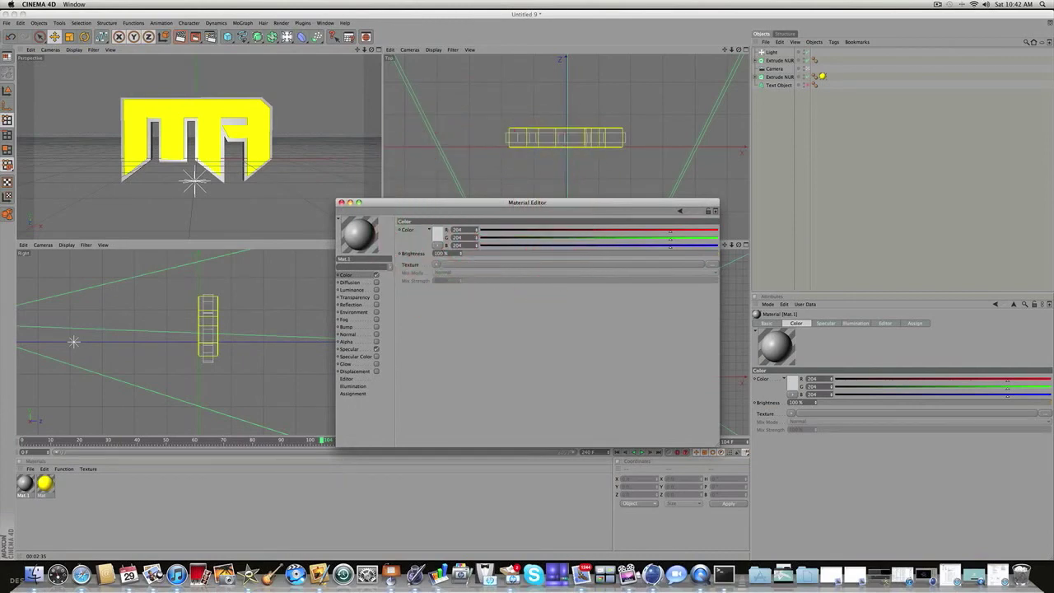
left_click(437, 235)
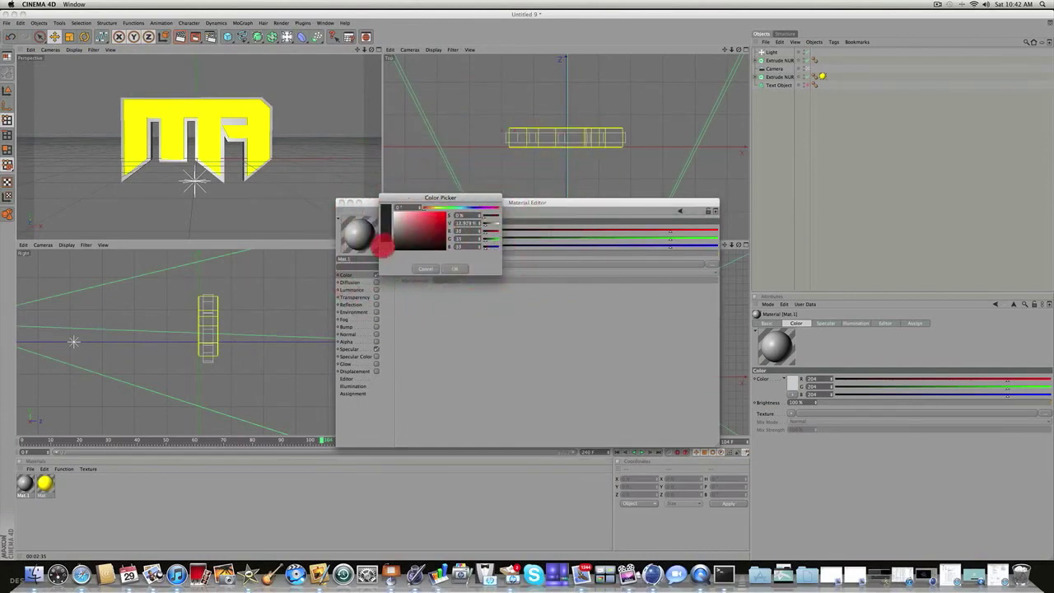
left_click(454, 268)
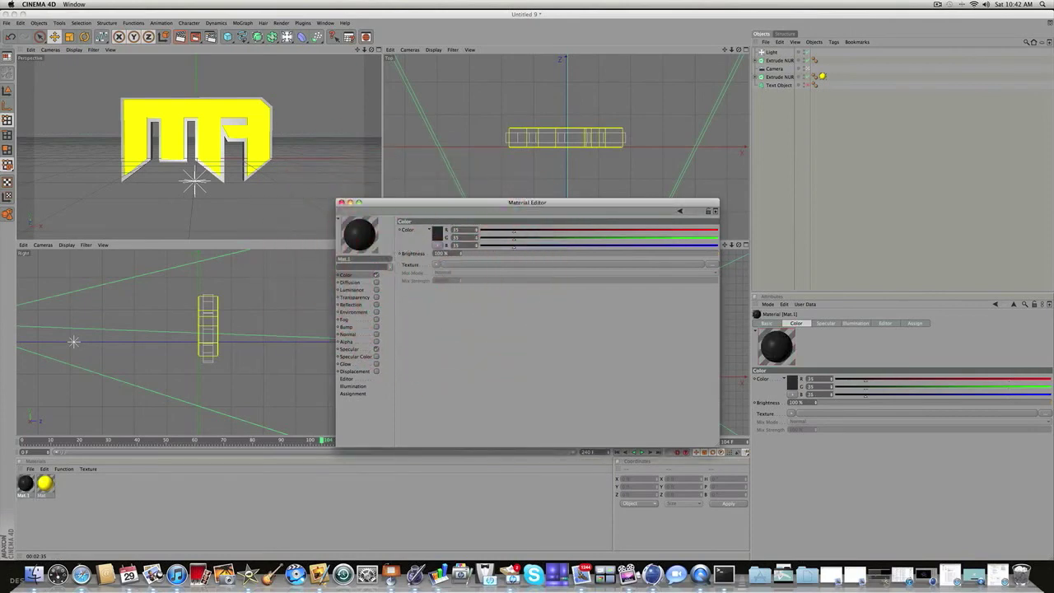
Step: Enable reflection at about 4% brightness on the dark material and apply it to the logo's outline extrusion
left_click(375, 303)
left_click(472, 252)
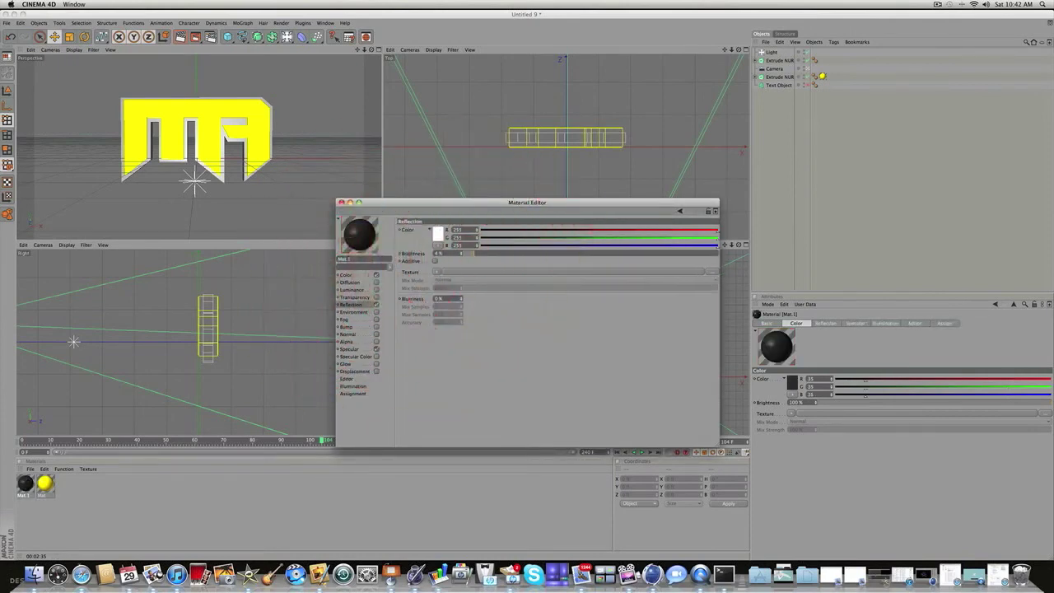
left_click(475, 252)
left_click(340, 202)
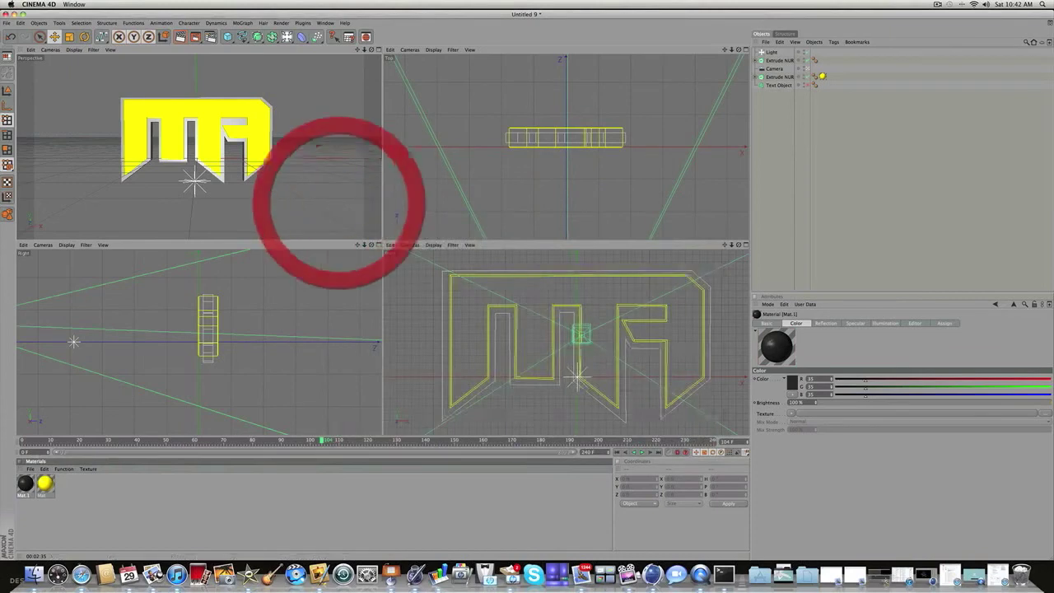
mouse_move(136, 166)
left_mouse_down()
mouse_move(122, 170)
mouse_move(129, 156)
left_mouse_up()
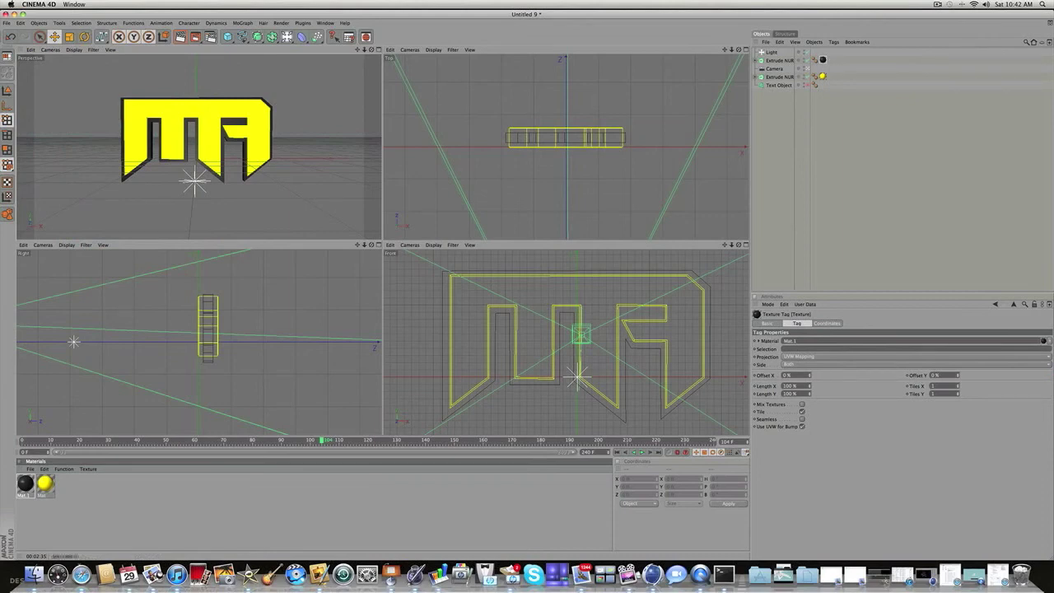
Step: Set the light's intensity to 52% and render the active Perspective view
left_click(772, 52)
left_click_drag(851, 360, 938, 360)
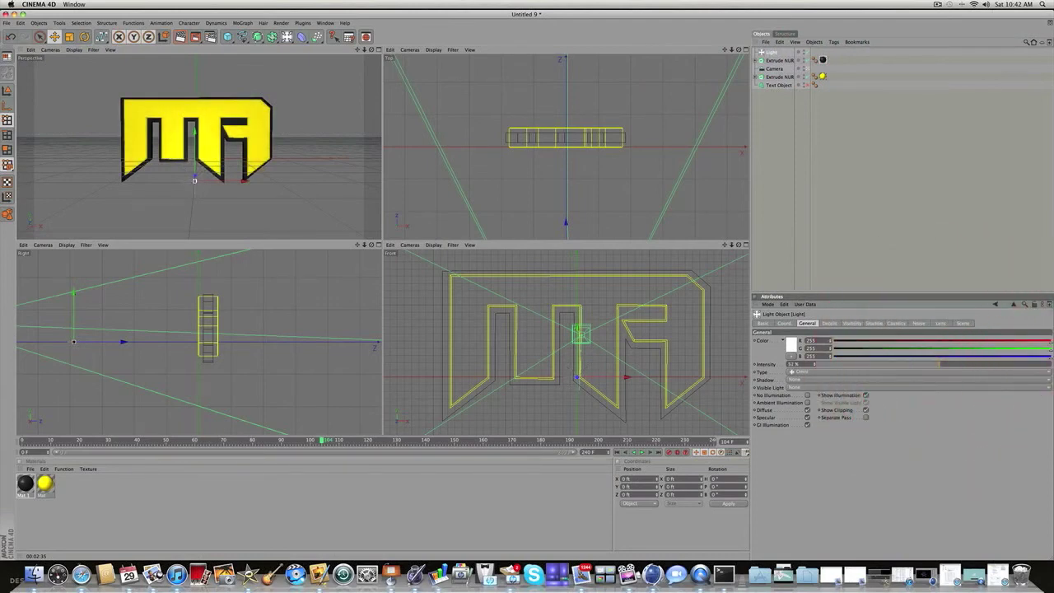
left_click(180, 37)
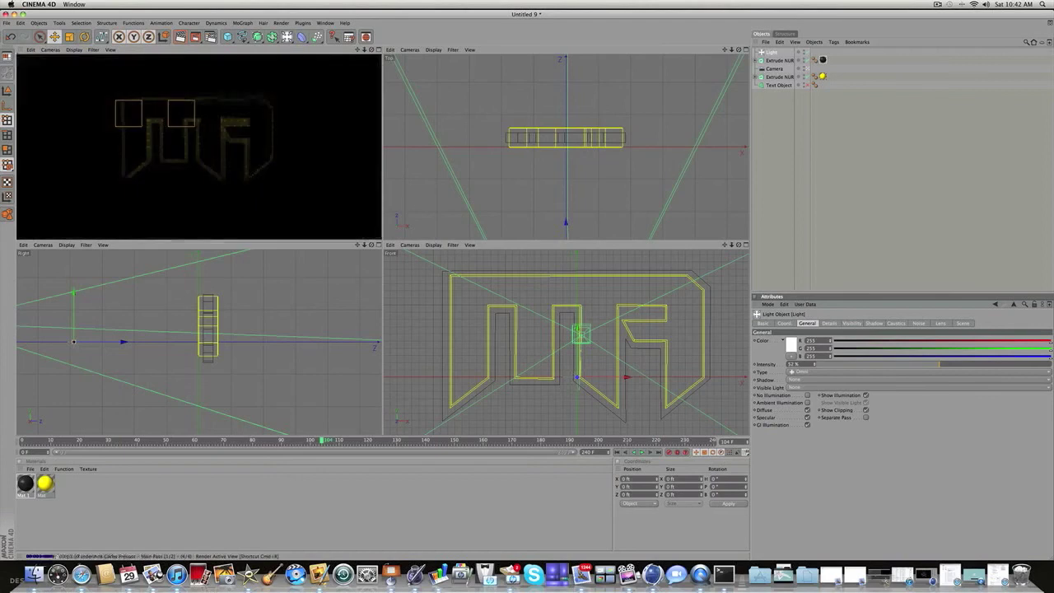